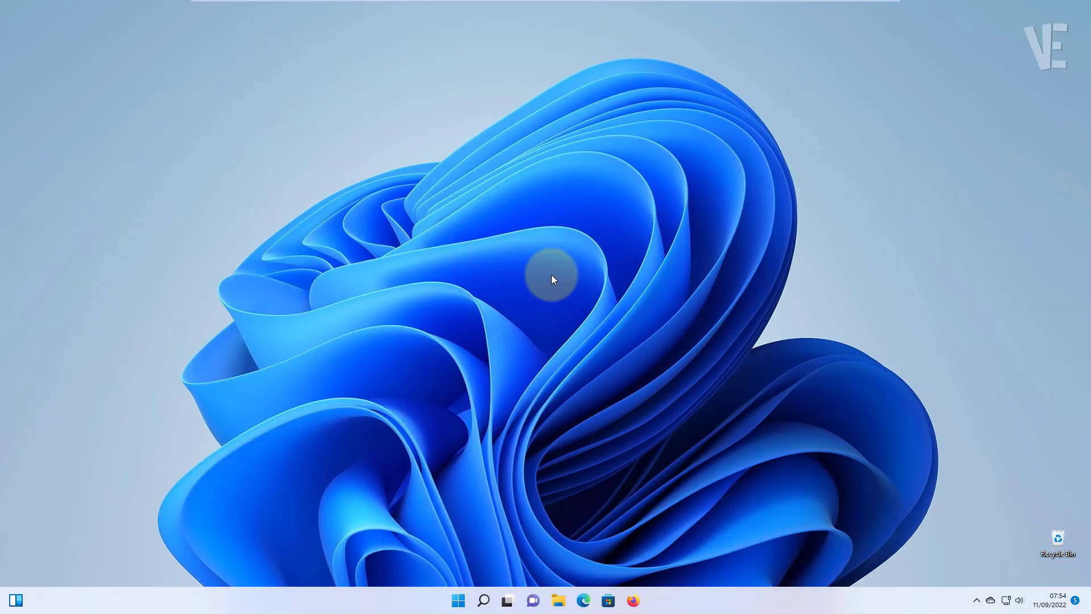
- Open the Other troubleshooters page in the Windows system troubleshoot settings
click(456, 599)
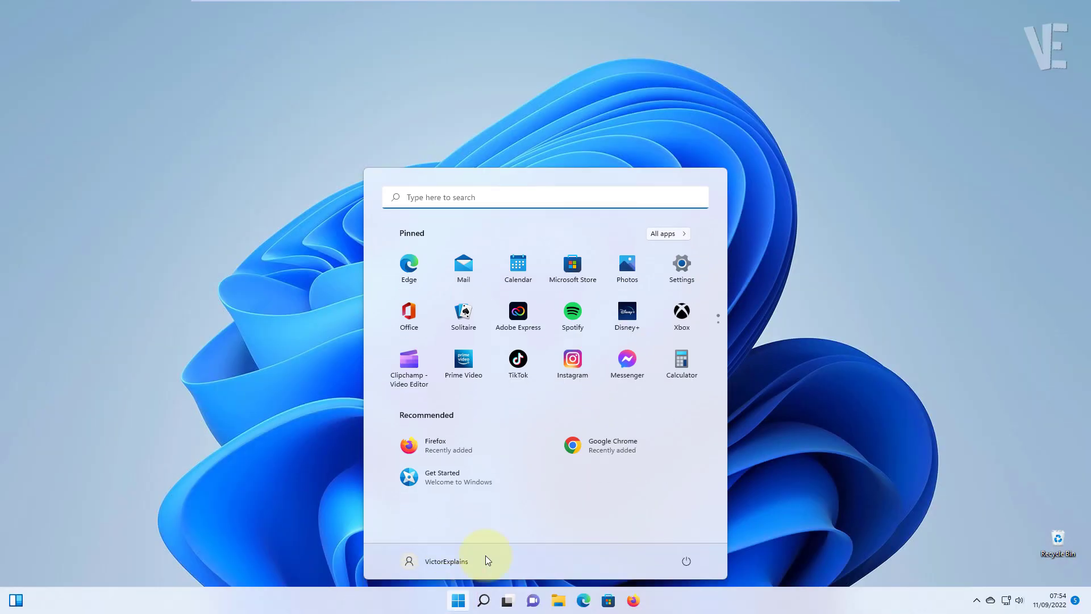
click(687, 274)
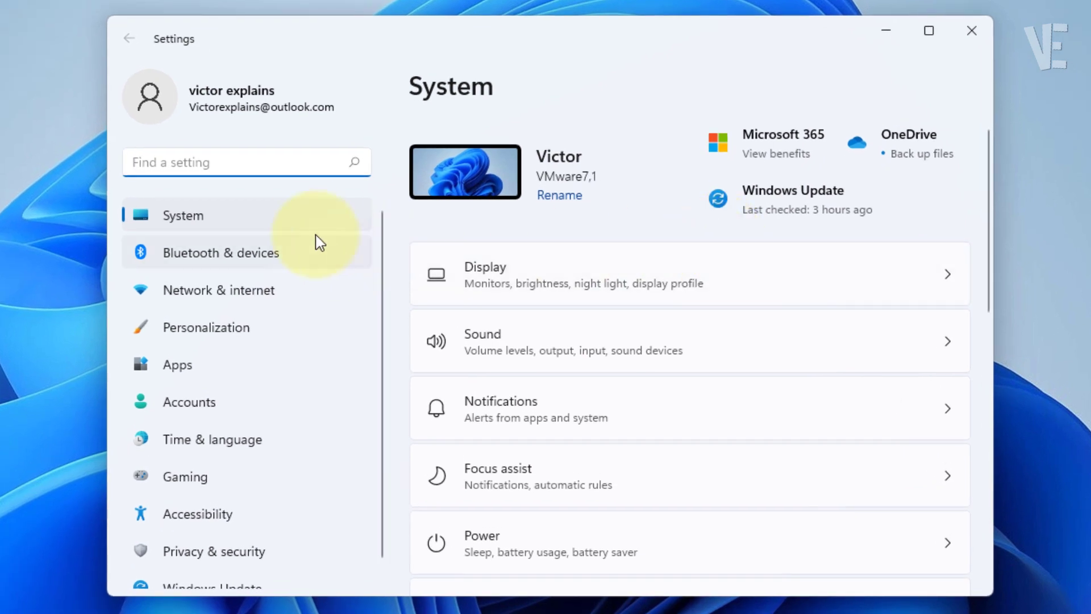
click(304, 219)
scroll(639, 340, down, 1)
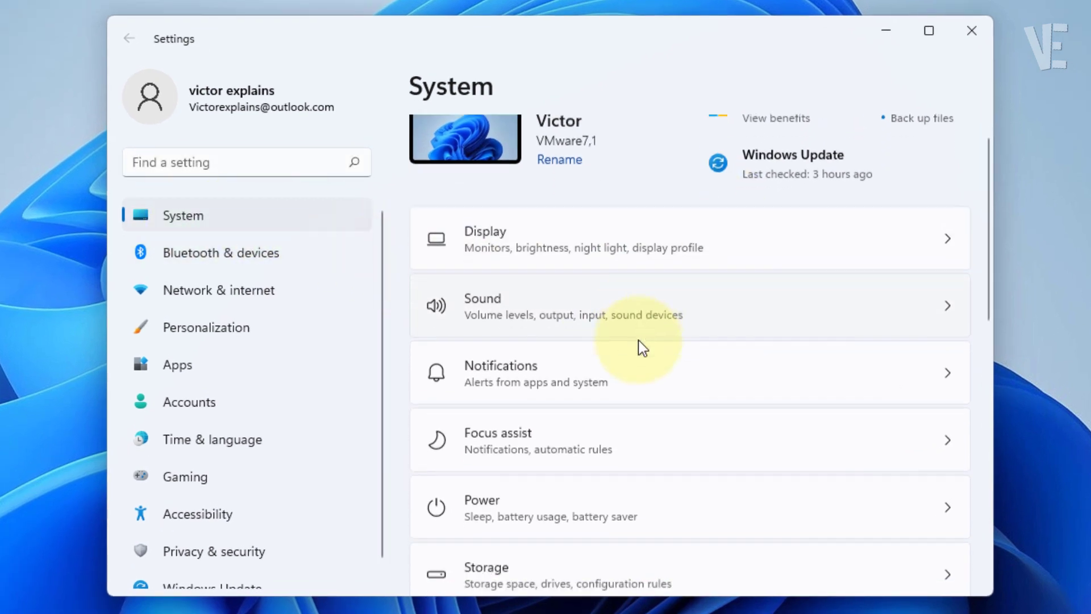
scroll(641, 350, down, 8)
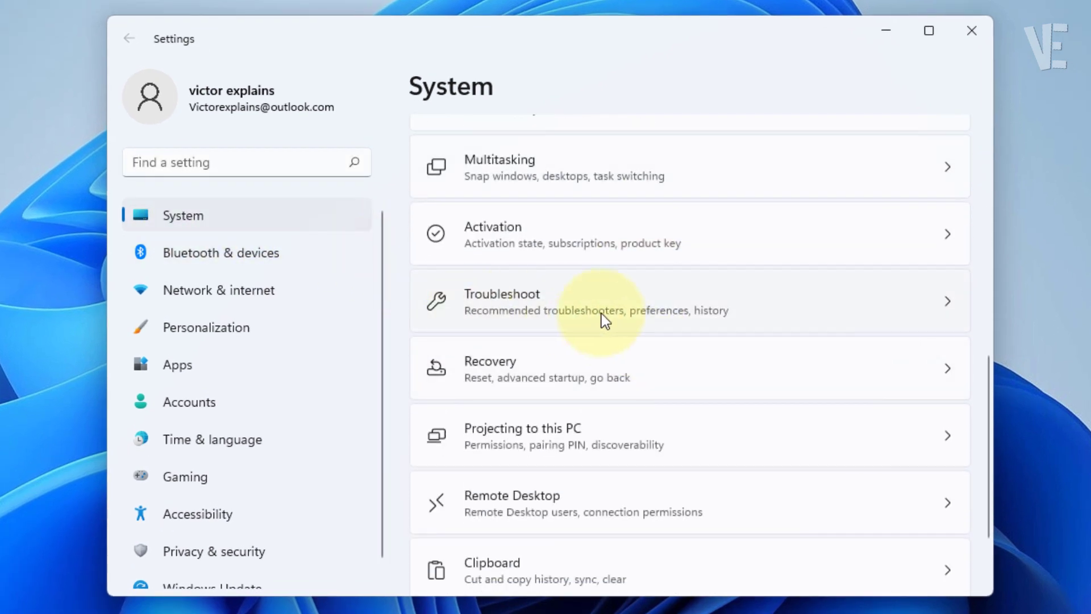
click(574, 305)
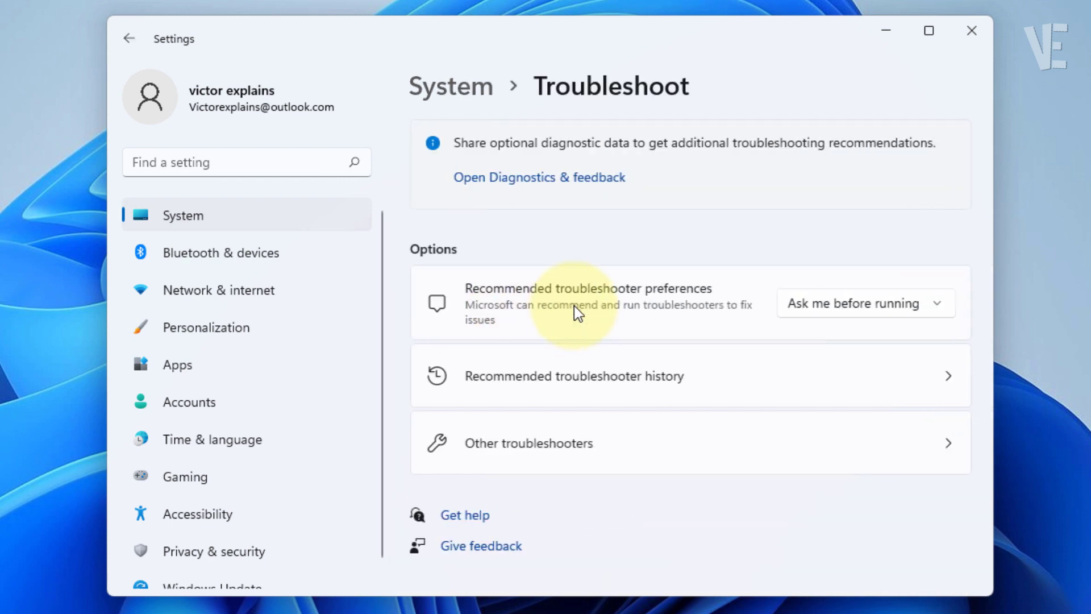
click(548, 444)
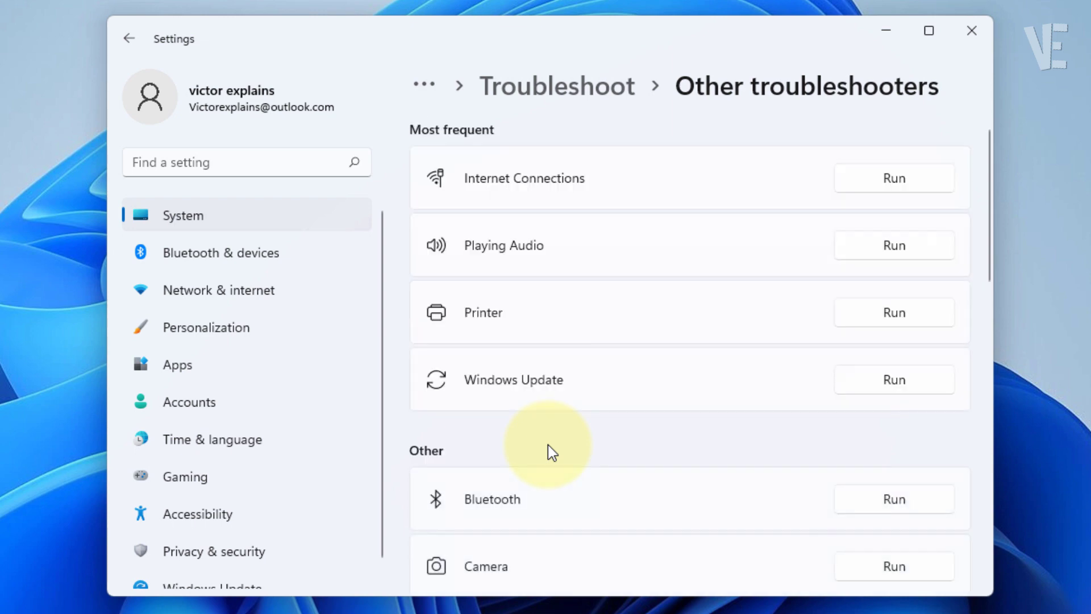
- Run the Keyboard troubleshooter, then close it and the Settings window
scroll(609, 380, down, 3)
scroll(609, 377, down, 3)
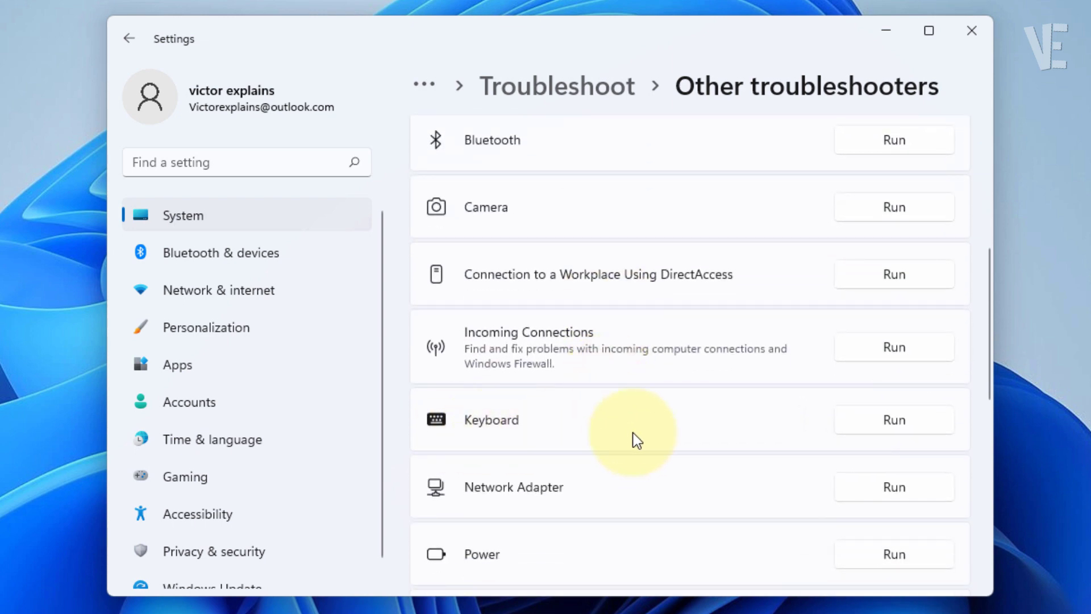
click(896, 435)
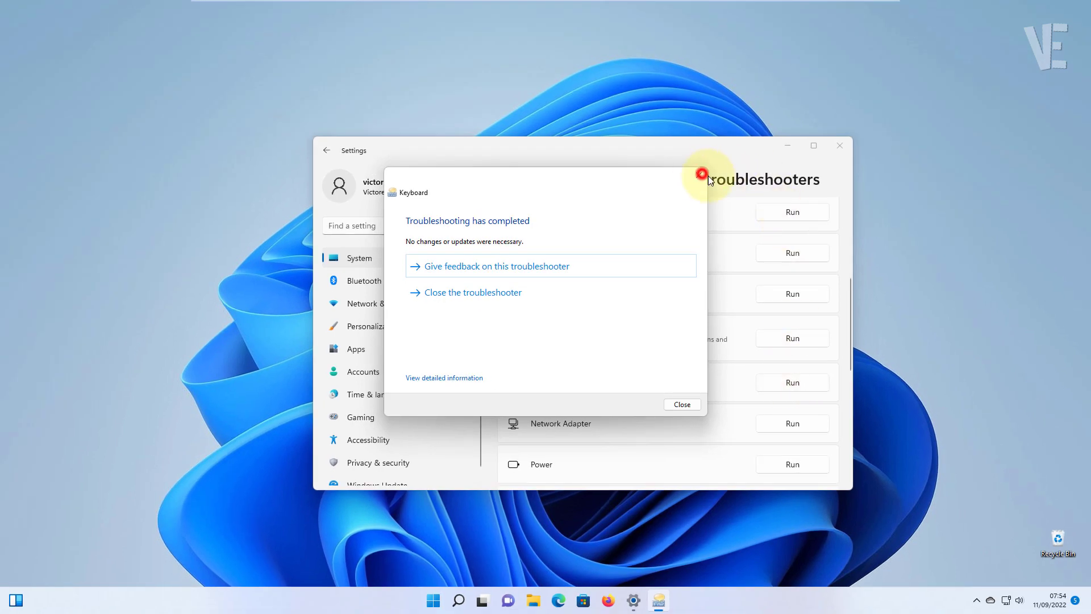
click(702, 174)
click(837, 151)
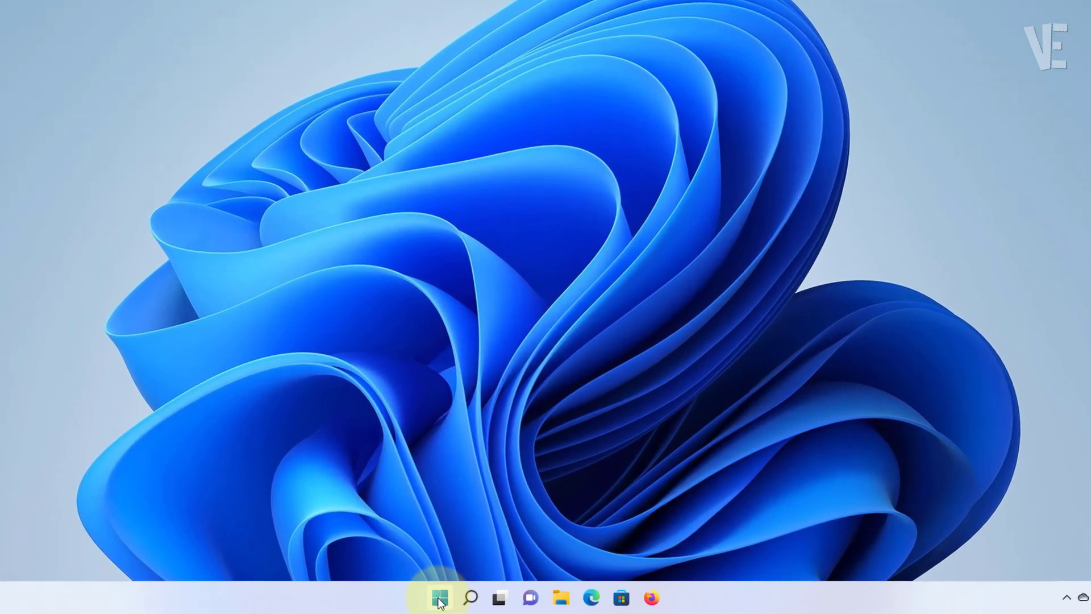
- Open Device Manager, move its window toward the middle of the screen, and expand the Keyboards category
right_click(458, 600)
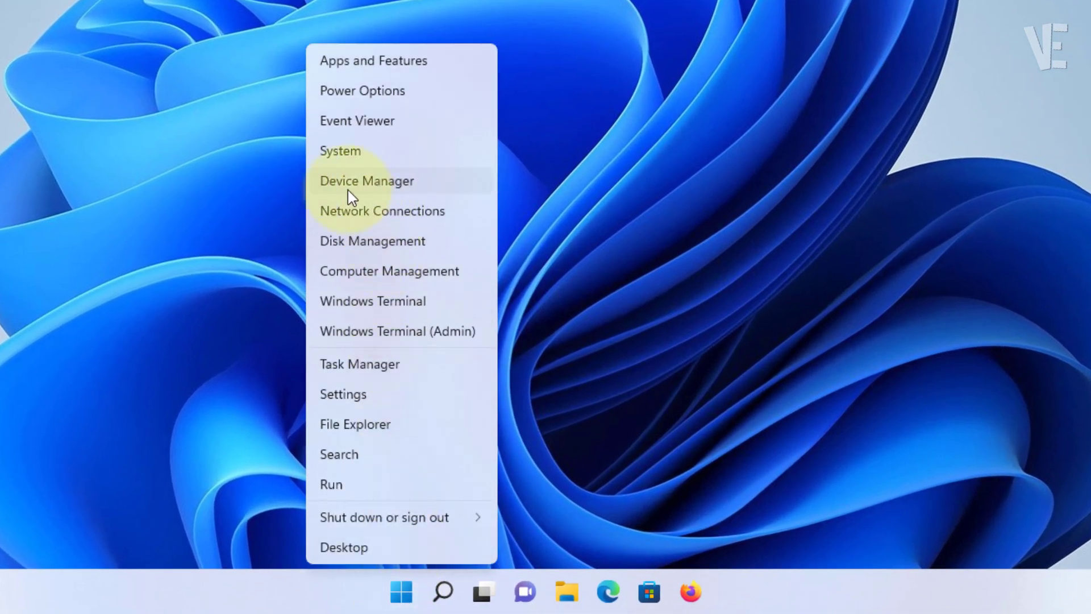
click(359, 186)
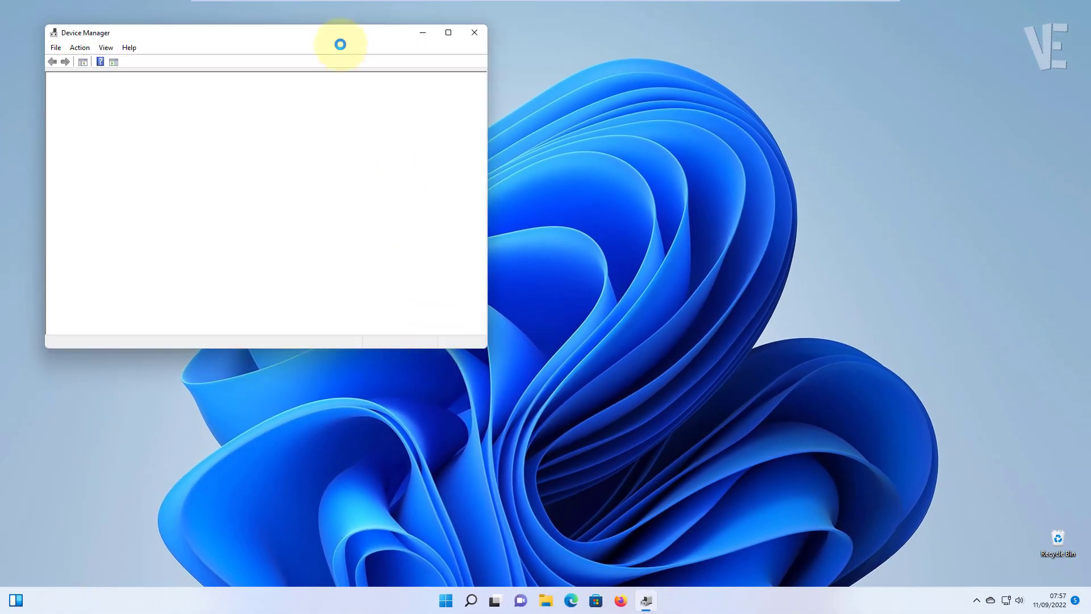
click(332, 35)
drag(332, 35, 571, 126)
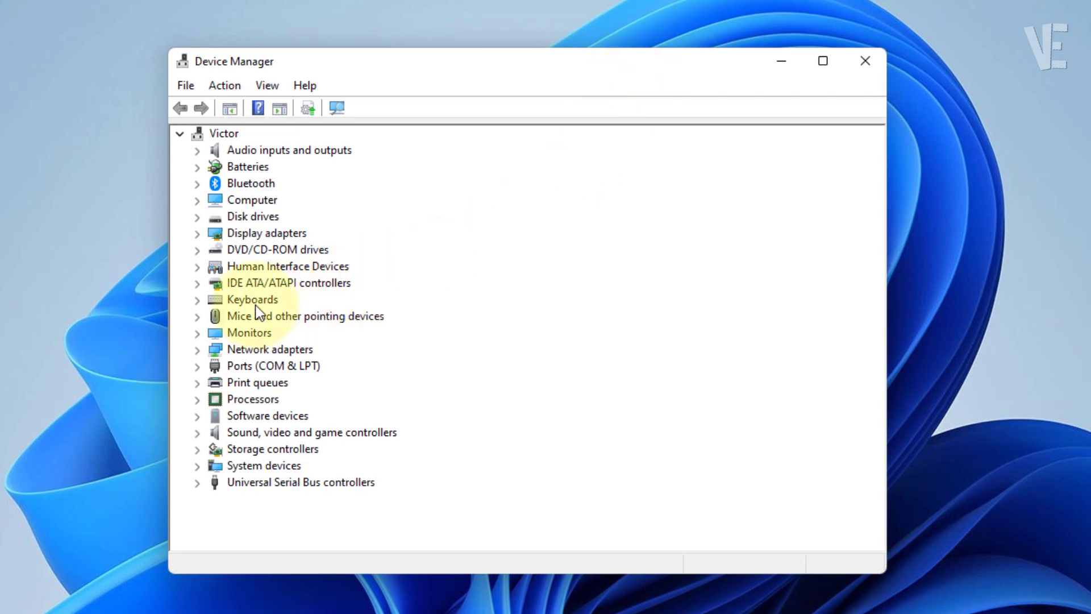
click(254, 303)
click(197, 301)
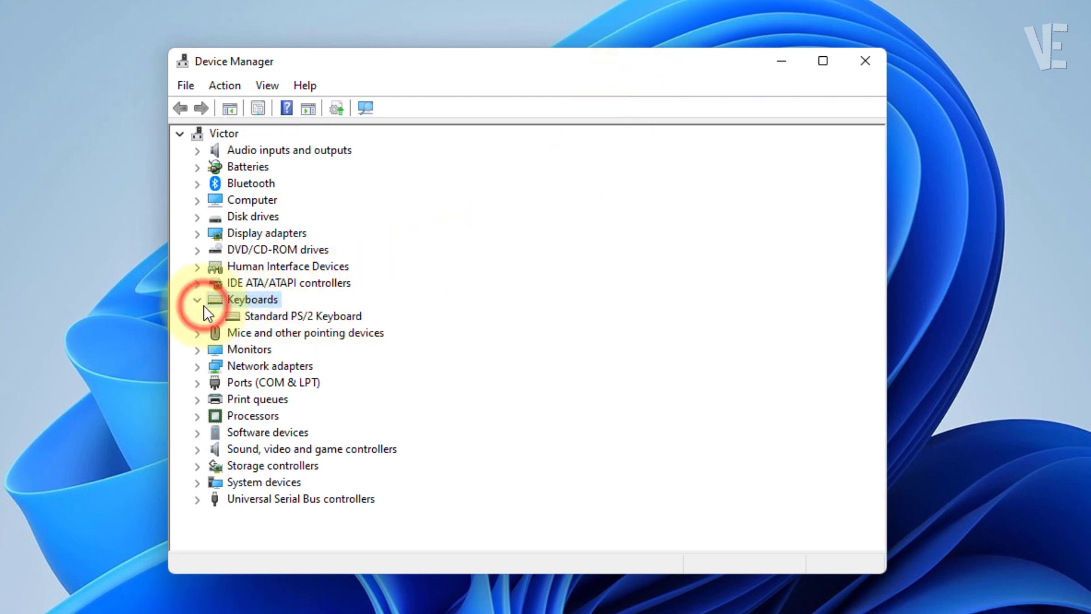
- Update the Standard PS/2 Keyboard driver by searching automatically for drivers
click(300, 316)
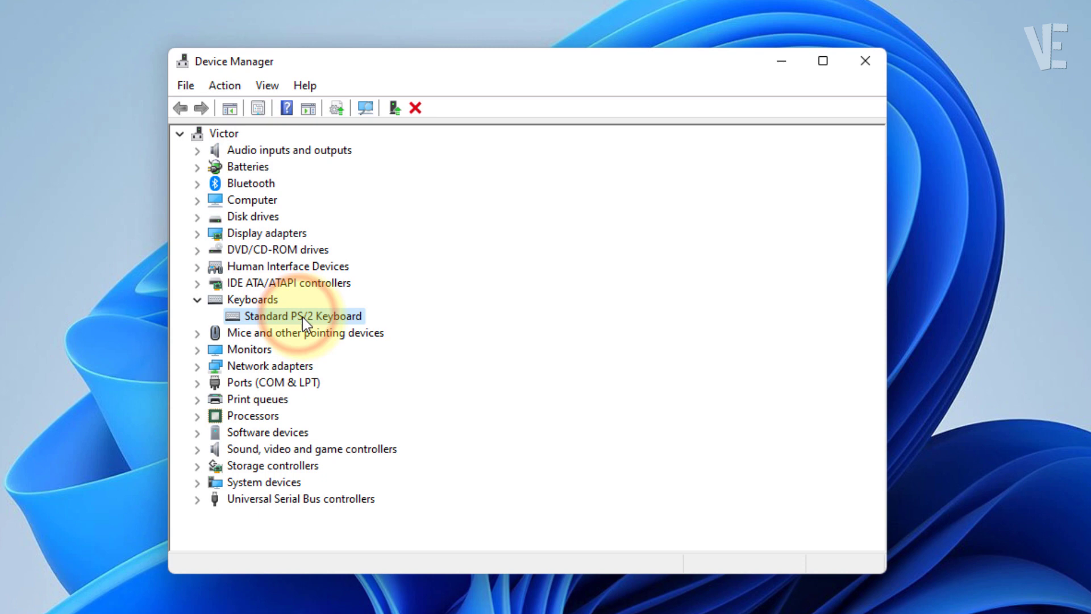
right_click(338, 319)
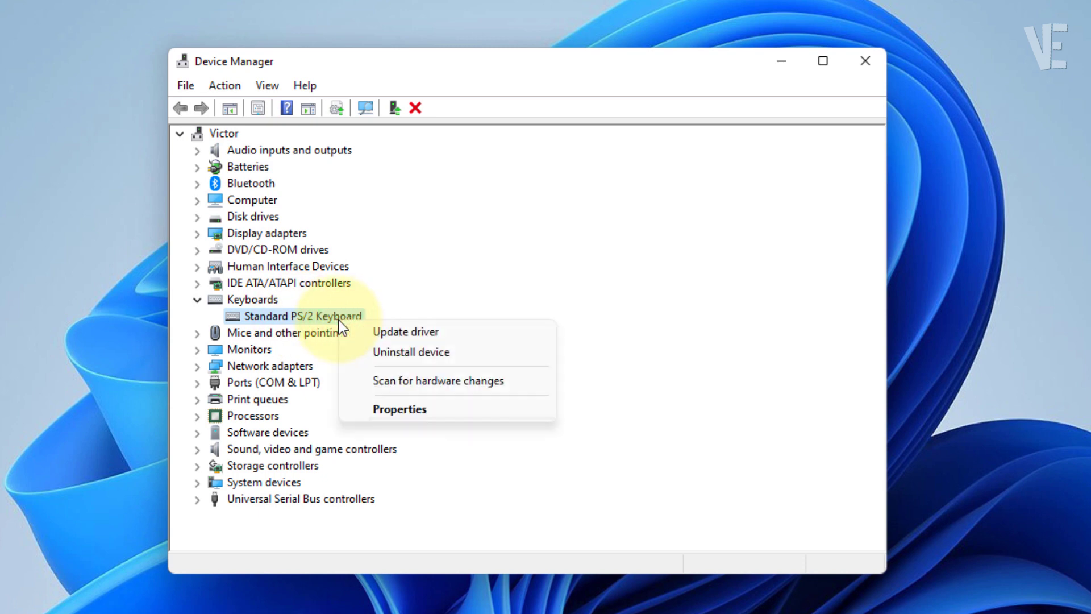
click(404, 335)
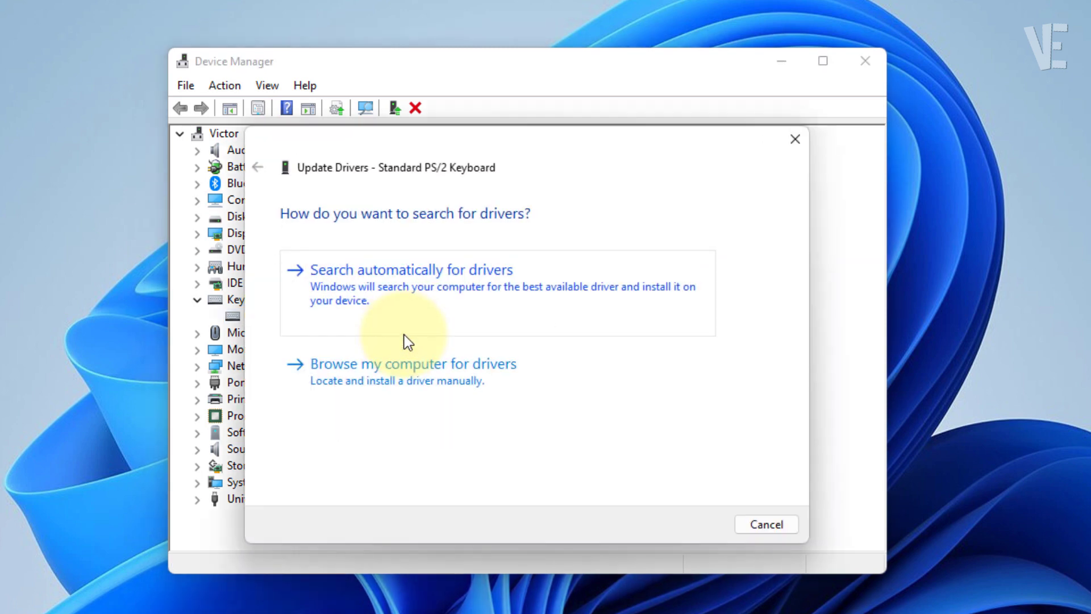
click(428, 294)
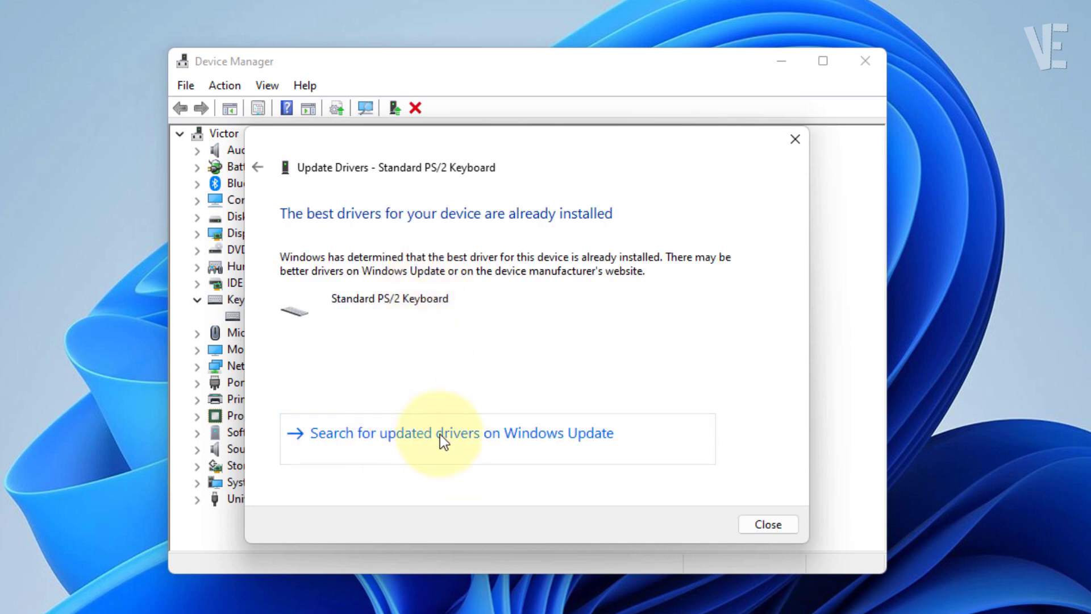
- Continue the keyboard driver search on Windows Update and check for updates
click(421, 431)
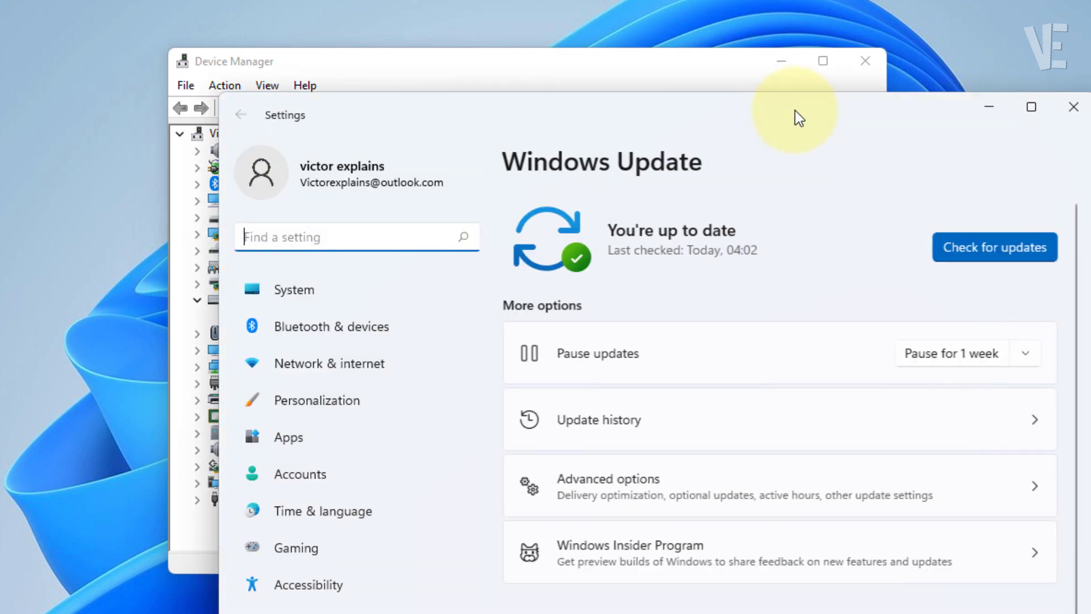
drag(796, 110, 688, 53)
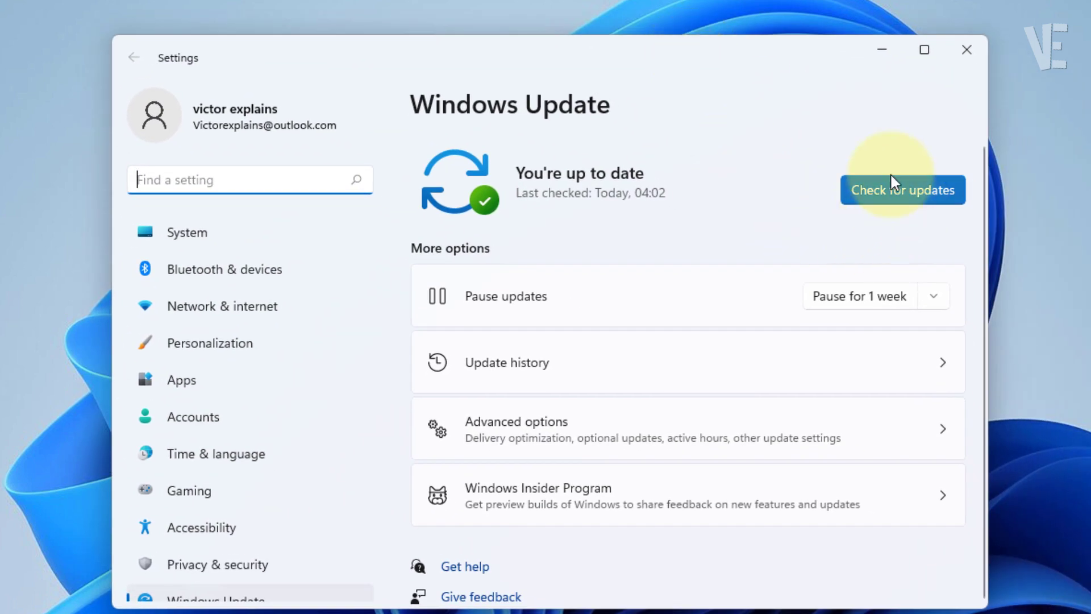
click(907, 202)
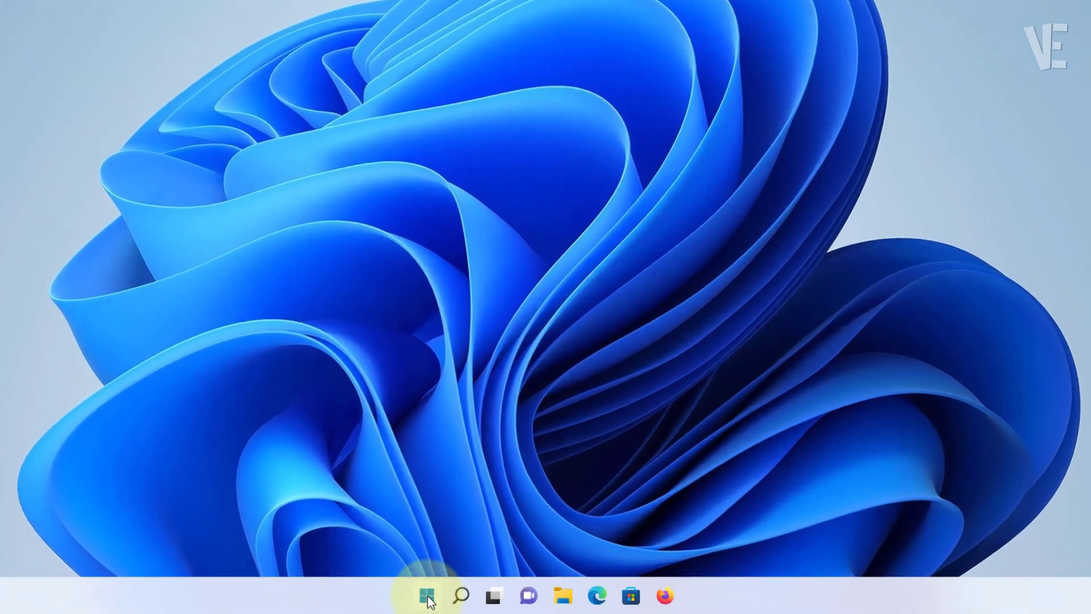
- Reopen Device Manager from the desktop, reposition its window, and list the devices under Keyboards
right_click(458, 600)
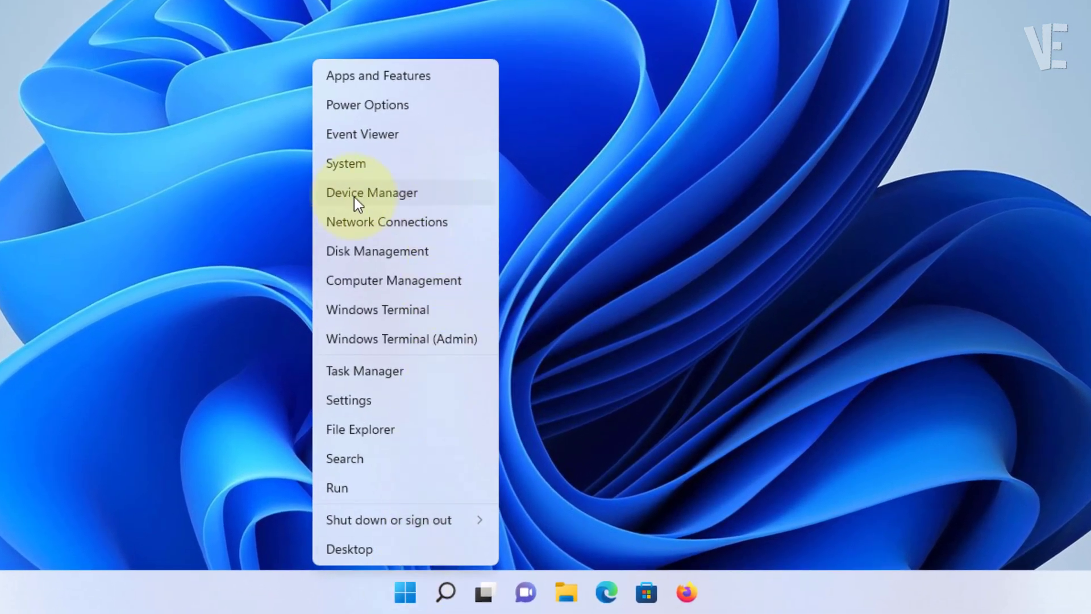
click(383, 196)
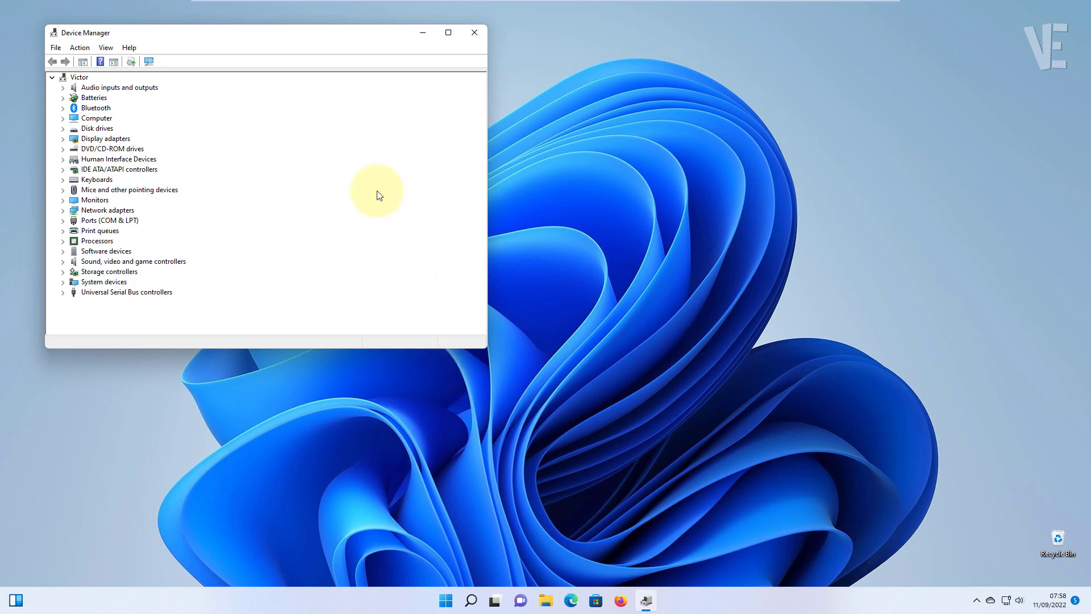
drag(338, 43, 634, 84)
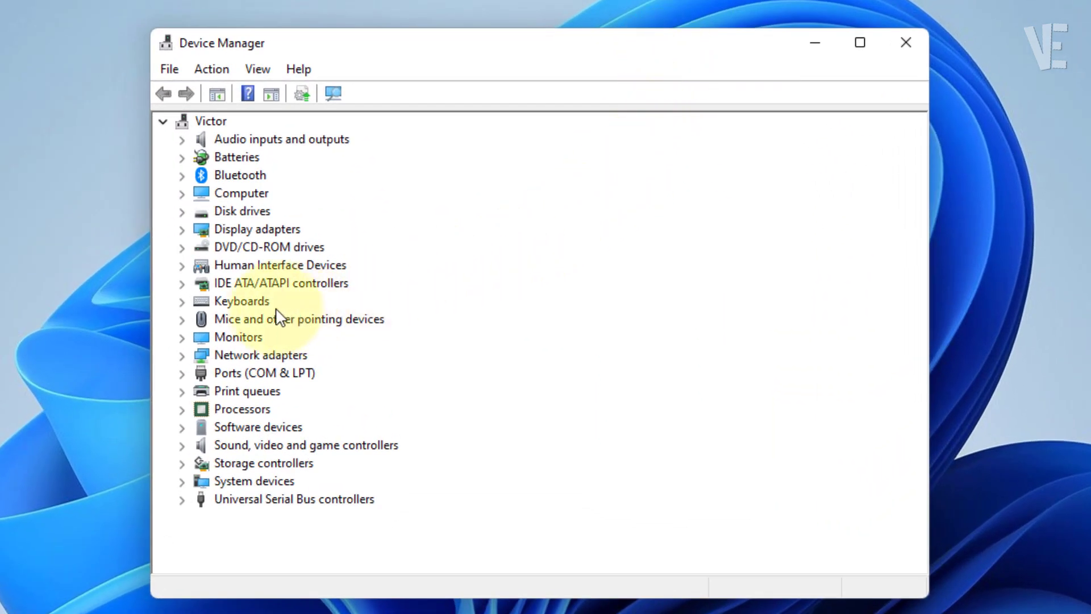
click(257, 306)
click(182, 301)
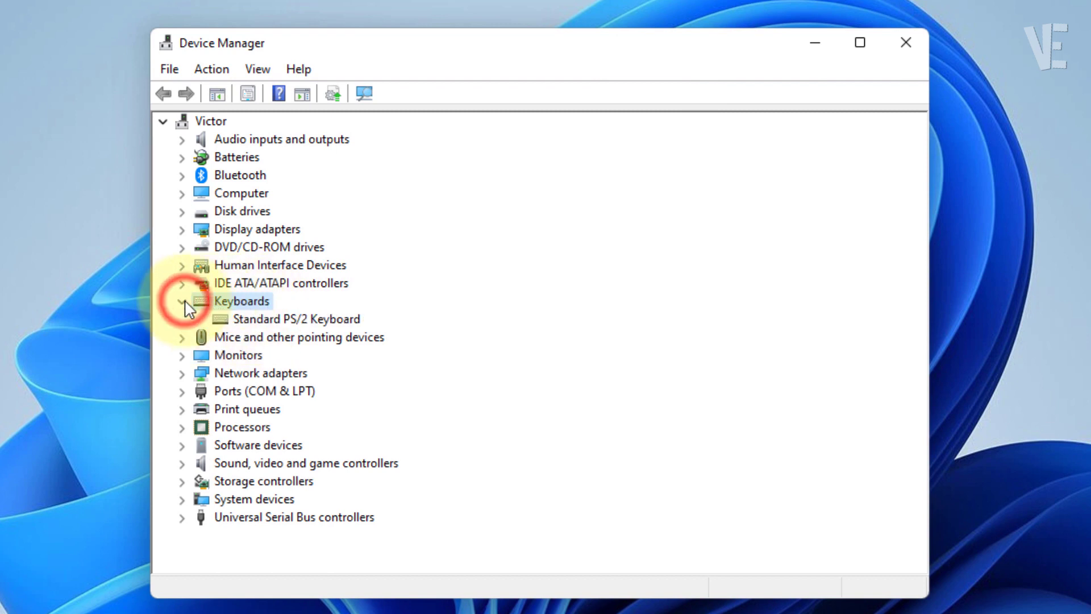
- Start a manual driver update for the Standard PS/2 Keyboard, choosing to pick from the drivers available on the computer
click(279, 319)
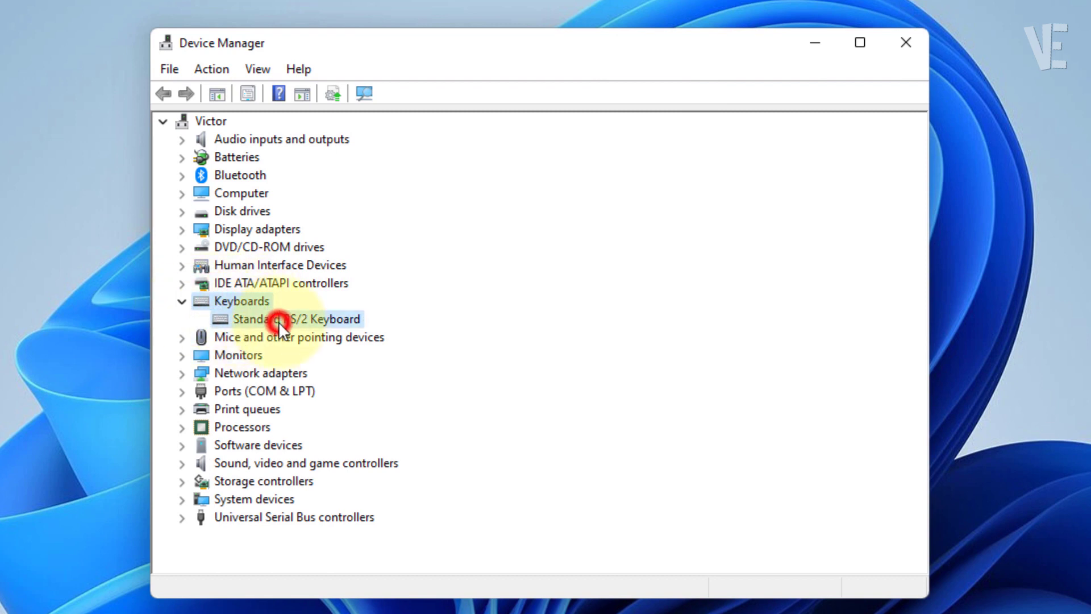
right_click(324, 325)
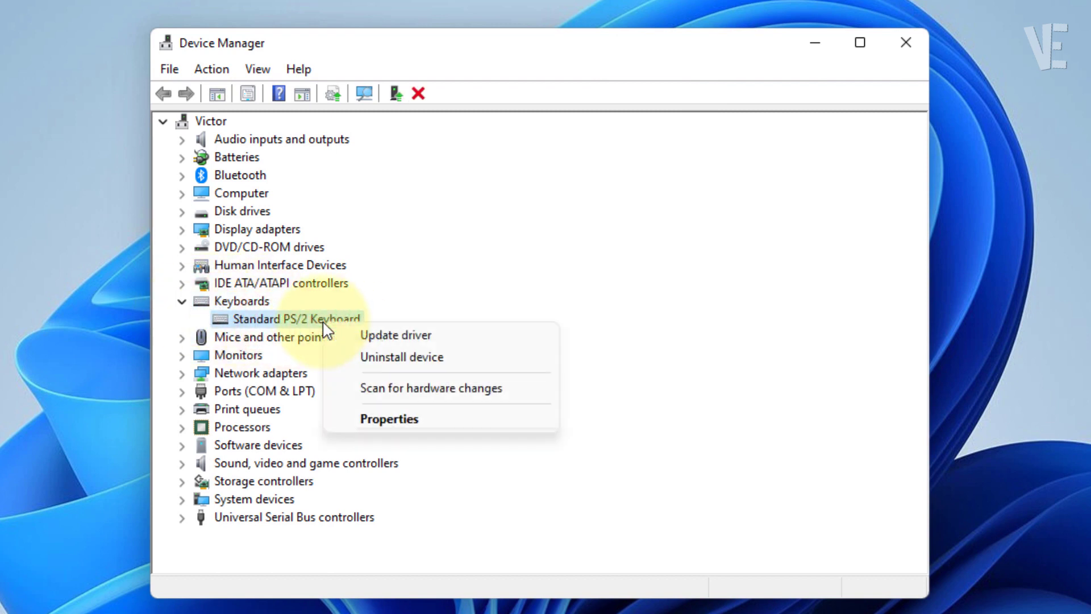
click(419, 336)
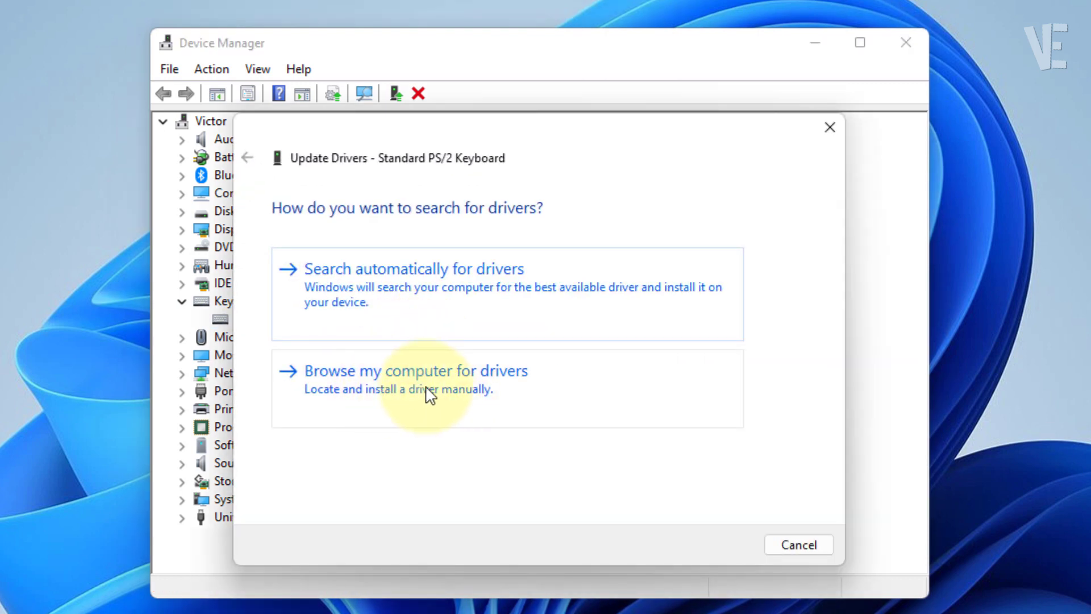
click(418, 391)
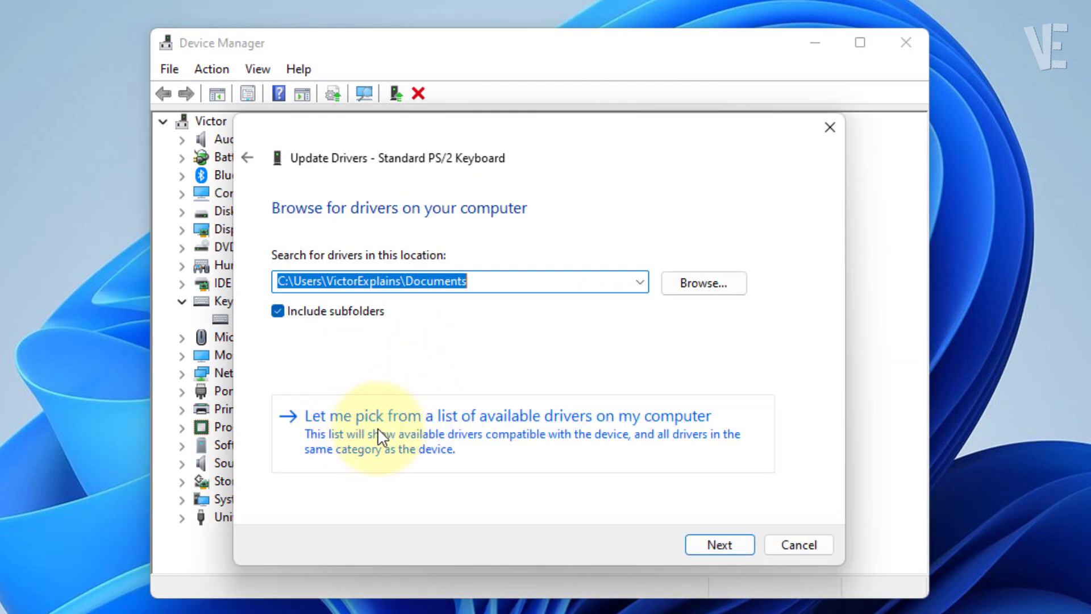
click(380, 436)
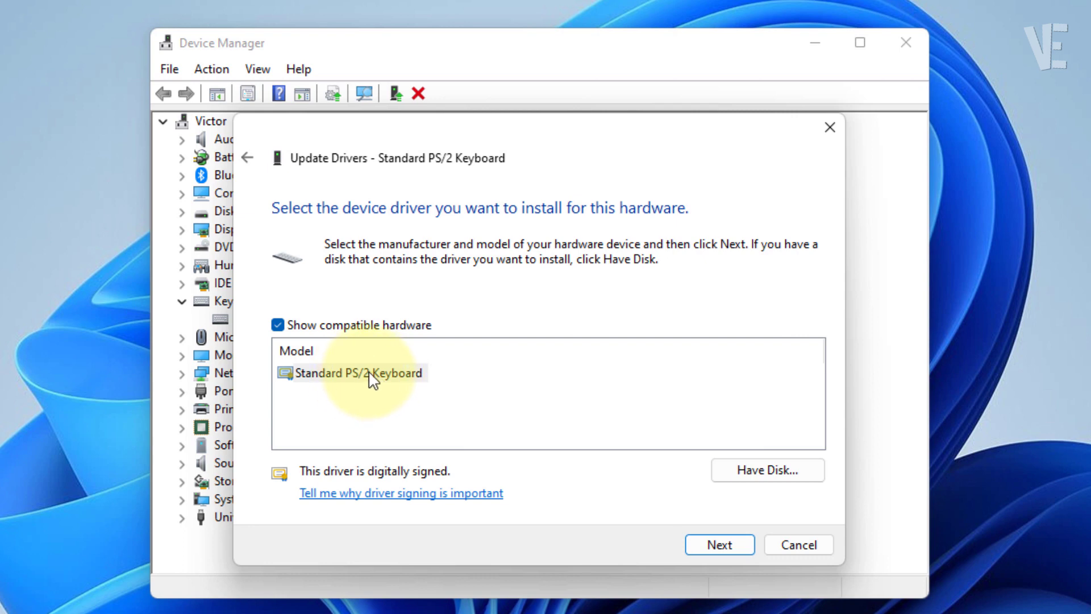
- Install the Standard PS/2 Keyboard model from the compatible hardware list and restart the computer
click(371, 378)
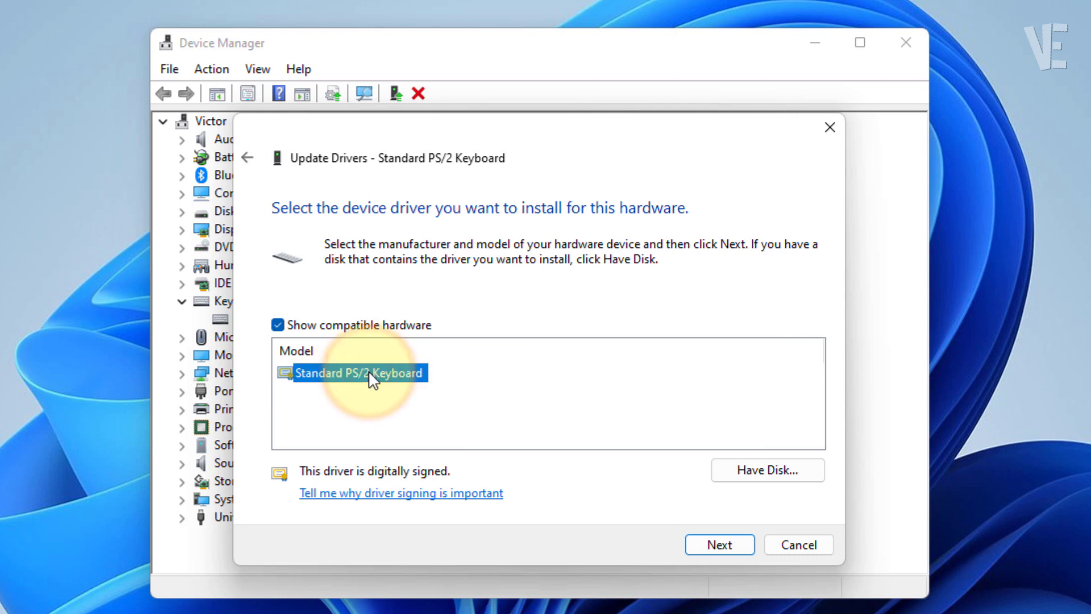
click(711, 543)
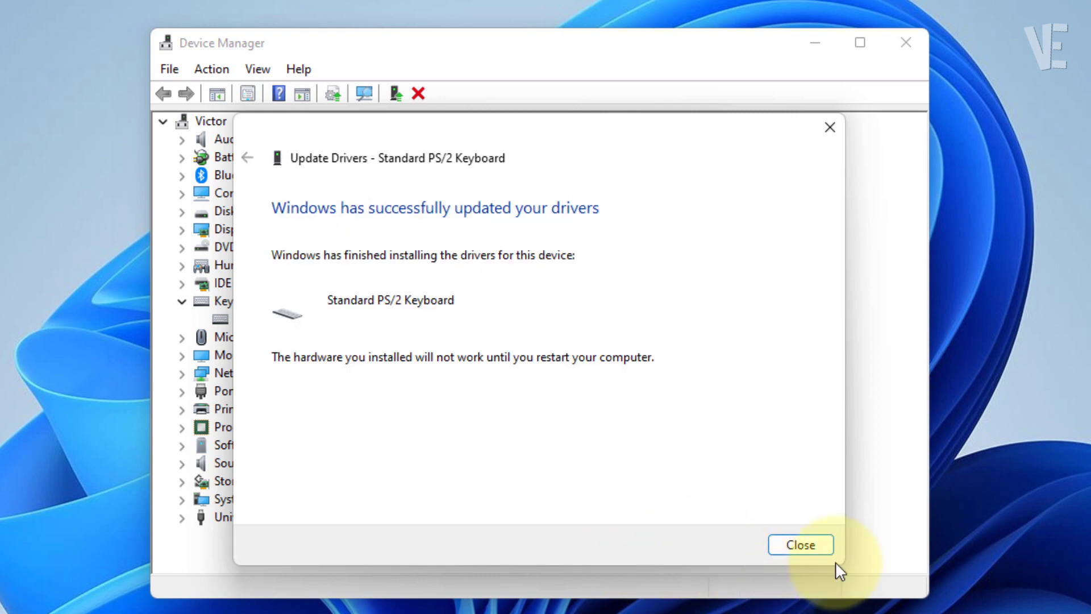
click(811, 546)
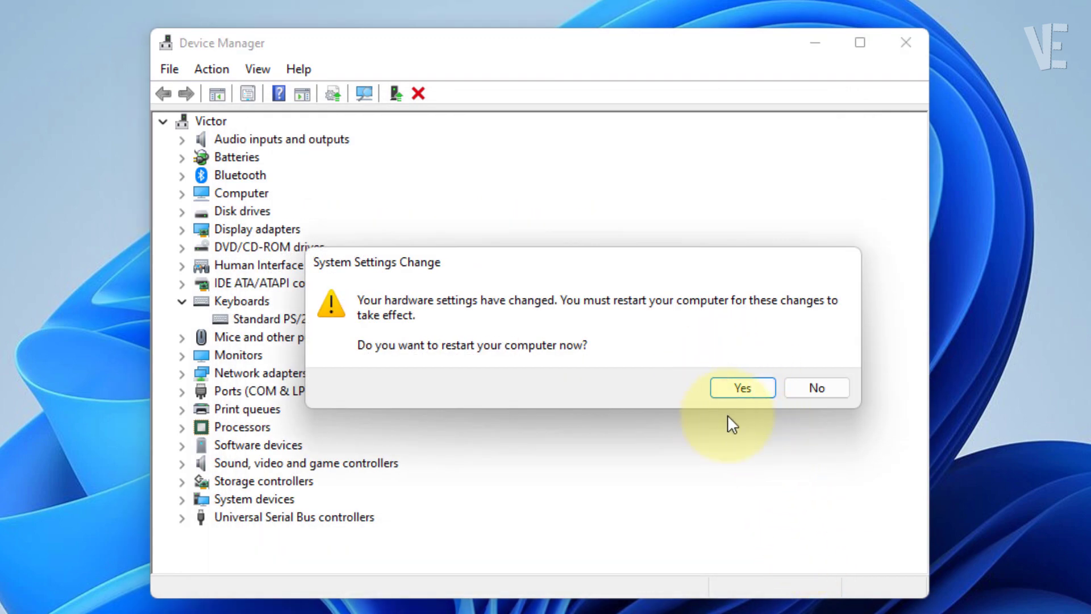
click(741, 391)
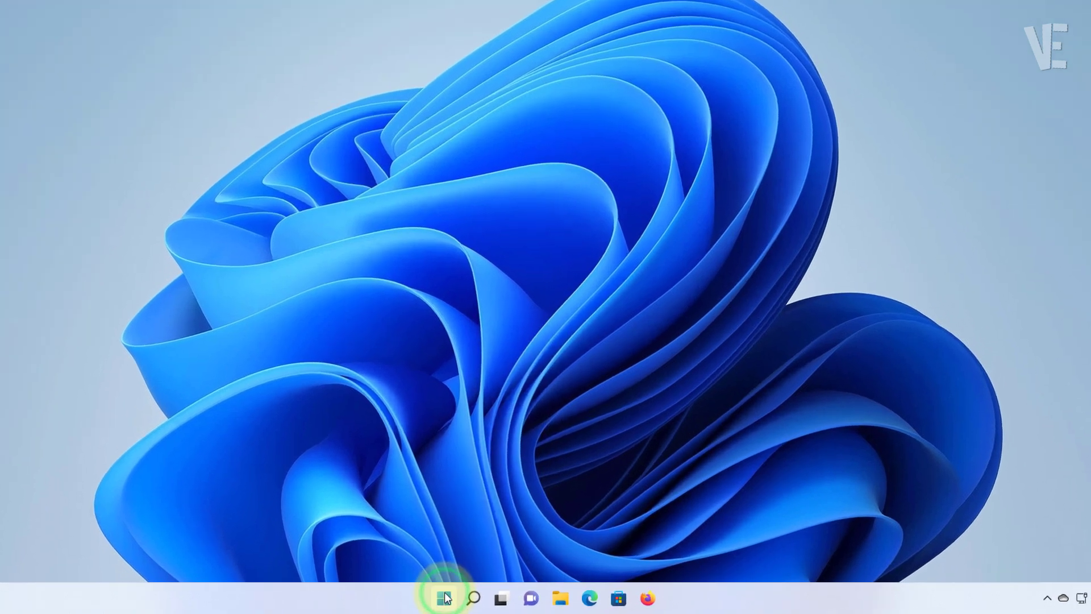
- Open Device Manager again, move its window toward the middle of the desktop, and expand the Keyboards category
right_click(460, 594)
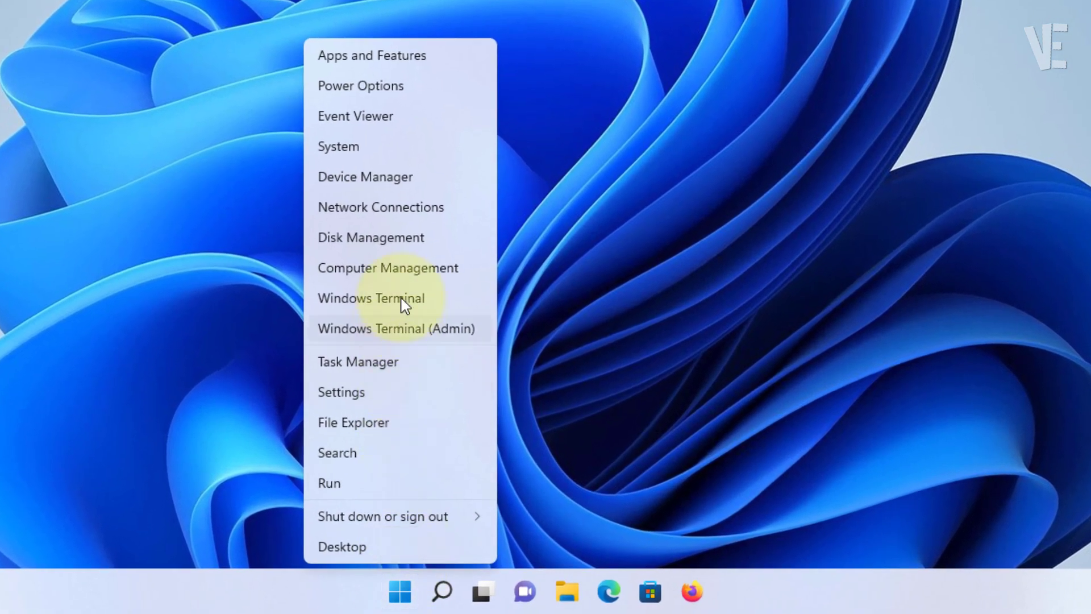
click(378, 179)
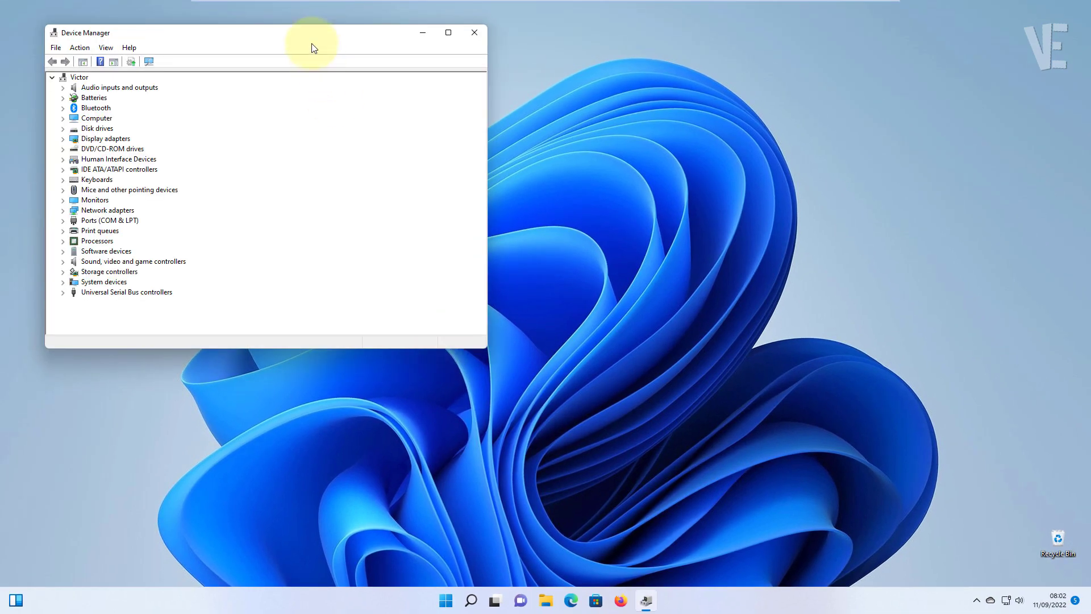
drag(312, 47, 578, 133)
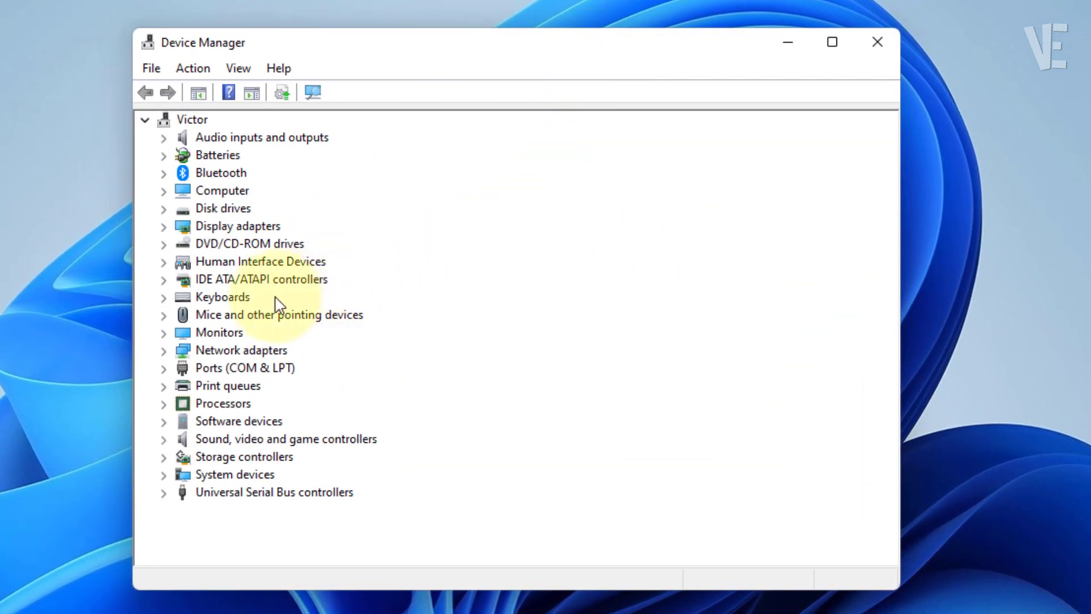
click(244, 301)
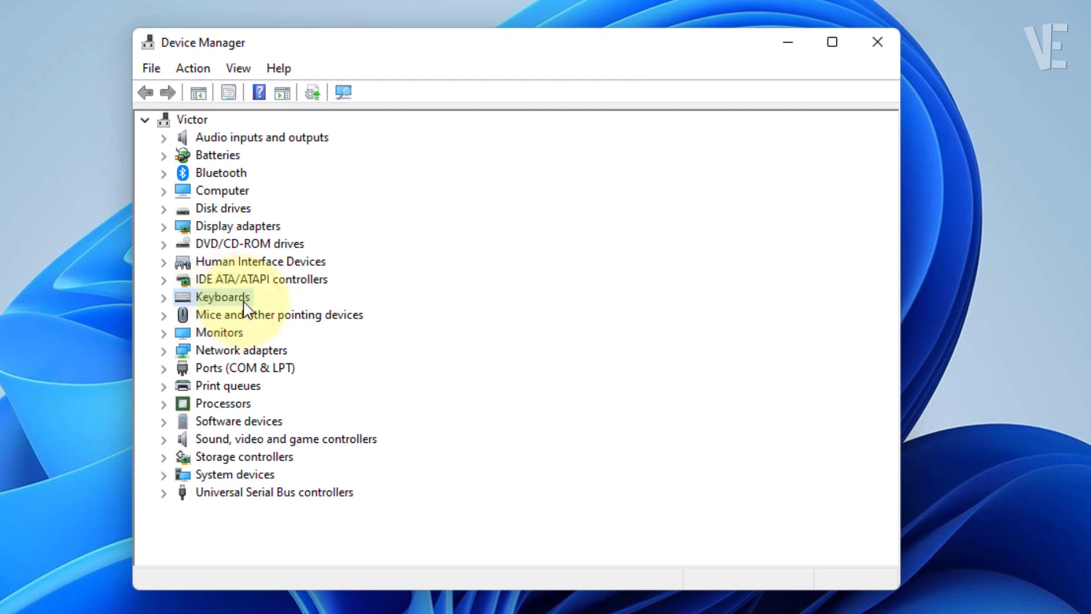
click(164, 298)
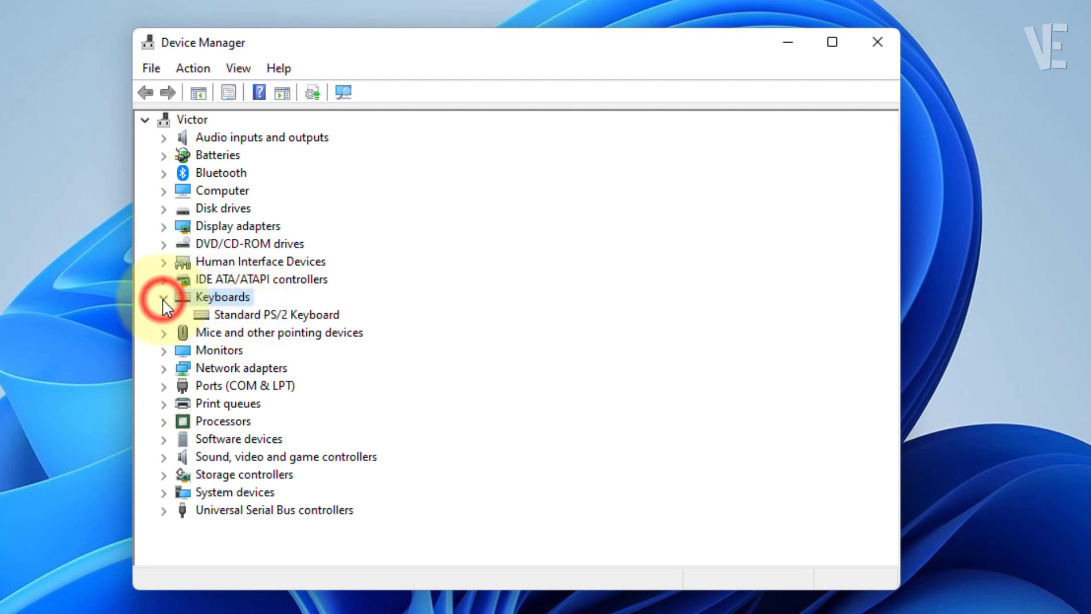
- Uninstall the Standard PS/2 Keyboard device and restart the computer
click(288, 313)
right_click(310, 315)
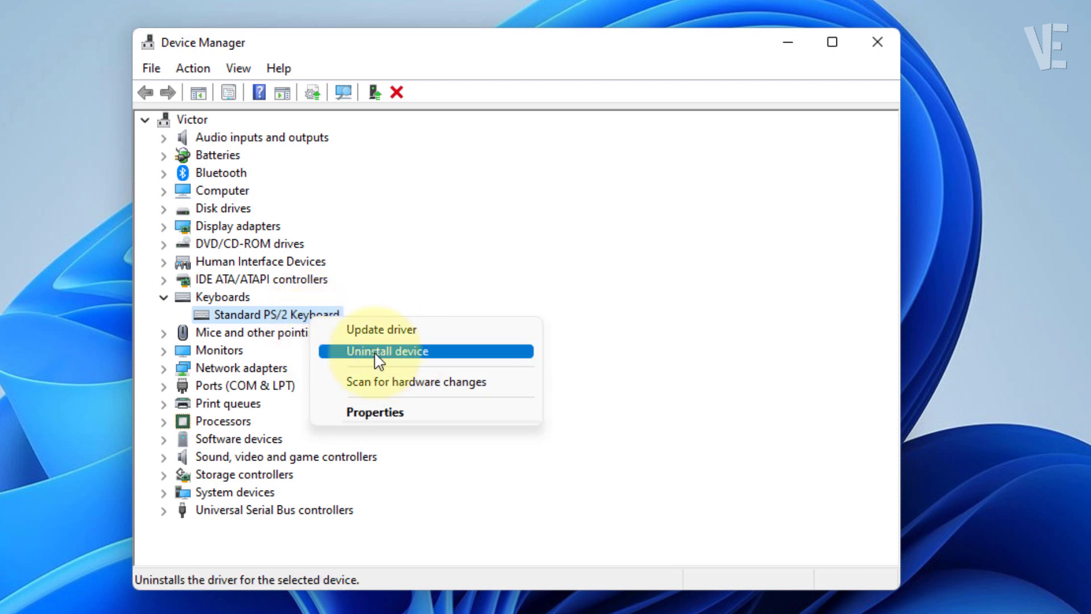
click(394, 351)
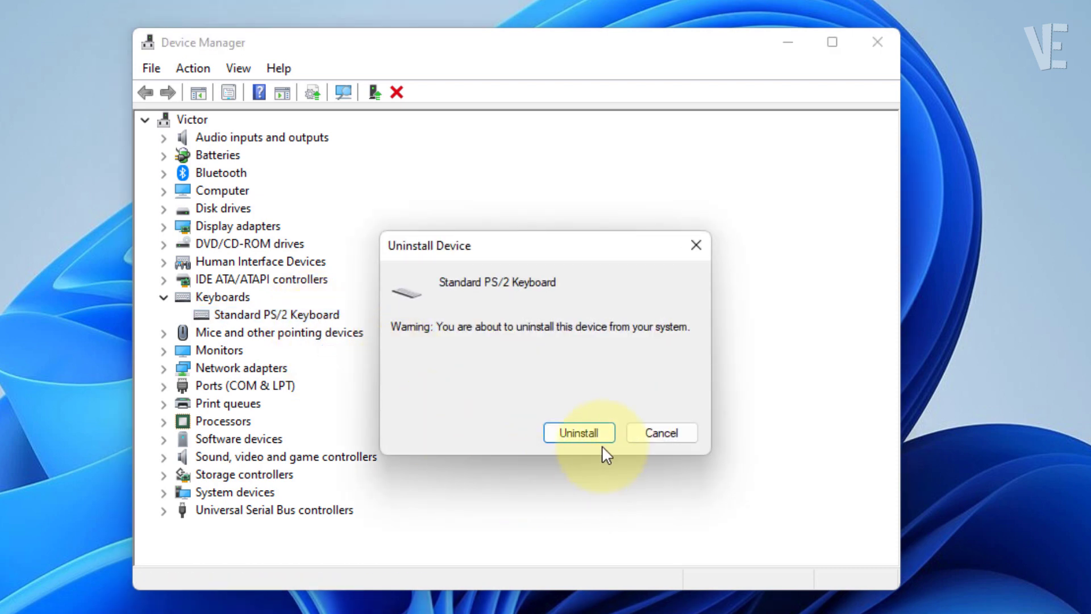
click(568, 435)
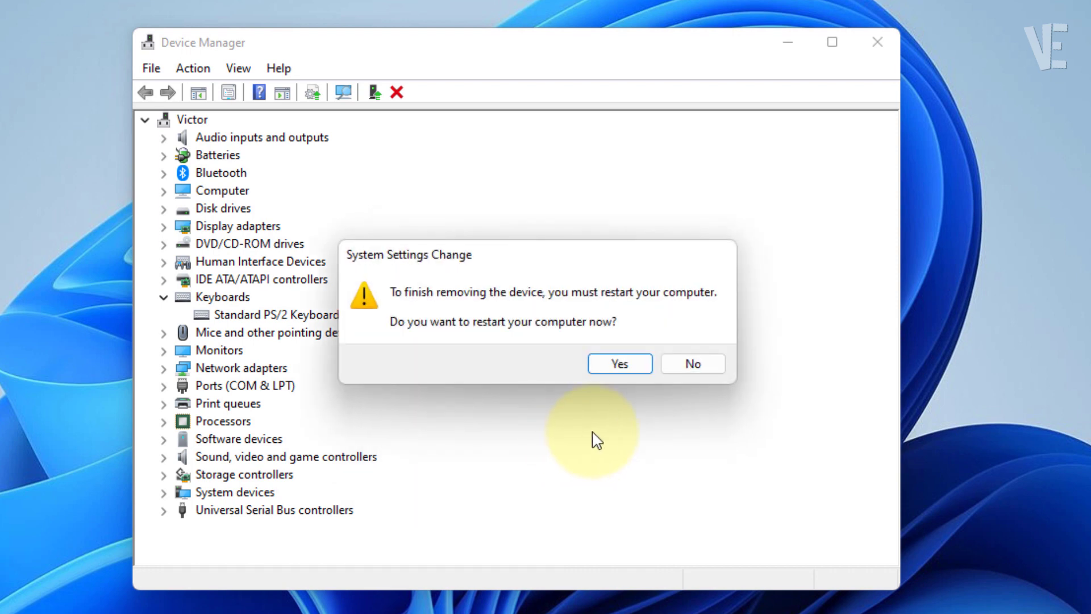
click(619, 365)
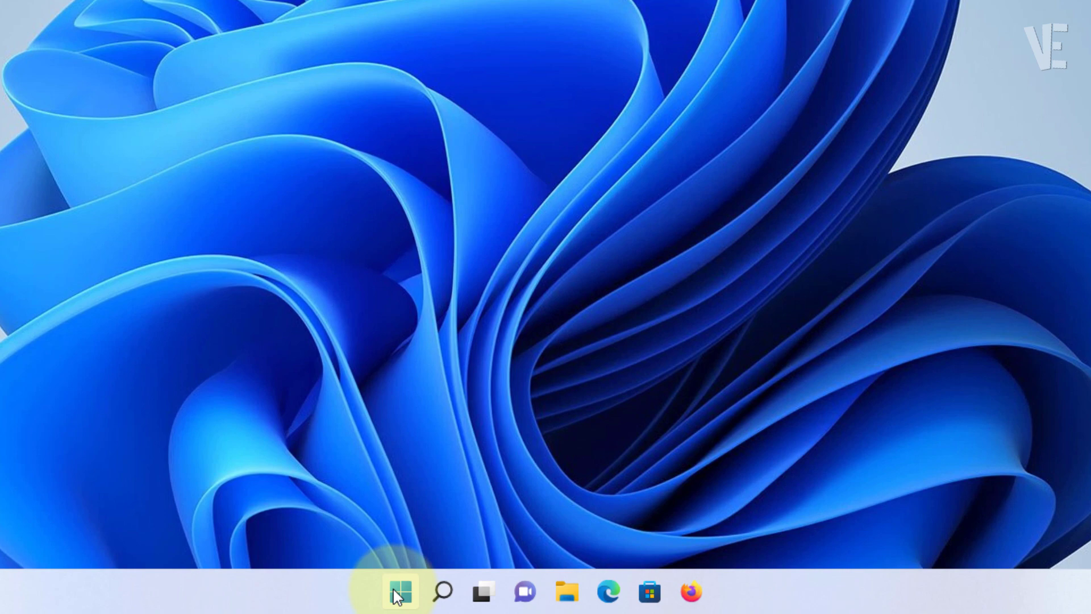
- Open the Run dialog, move it to the upper middle of the desktop, and clear its msconfig entry
right_click(458, 600)
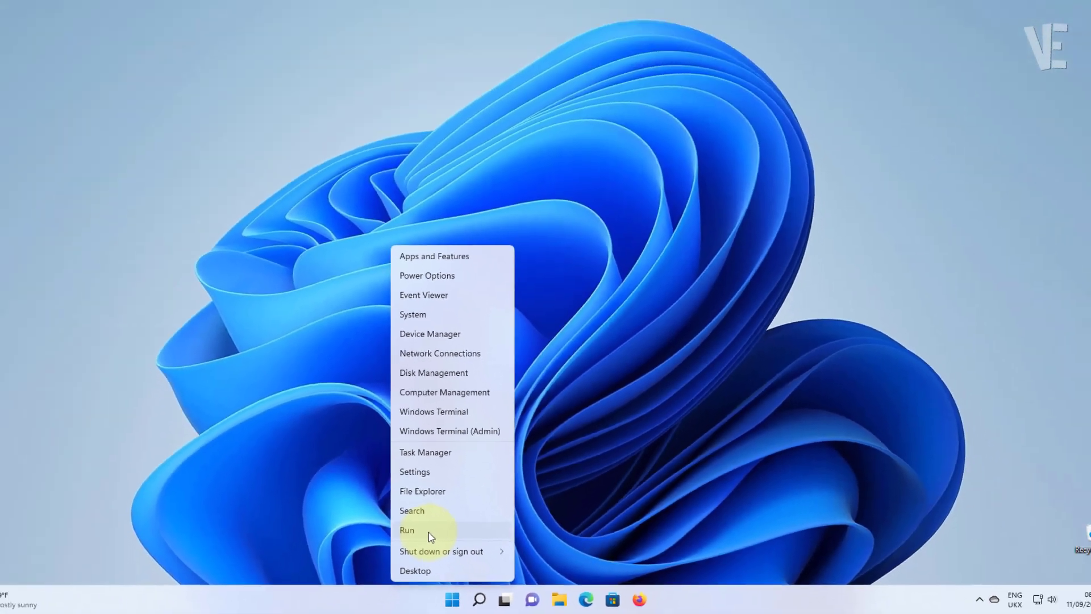
click(258, 438)
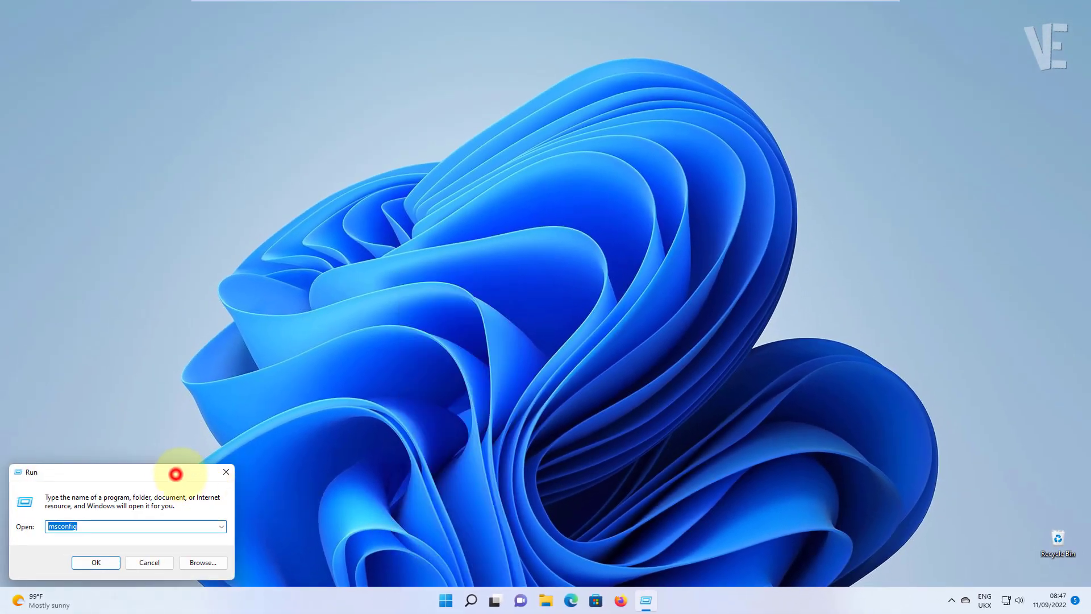
drag(175, 474, 605, 194)
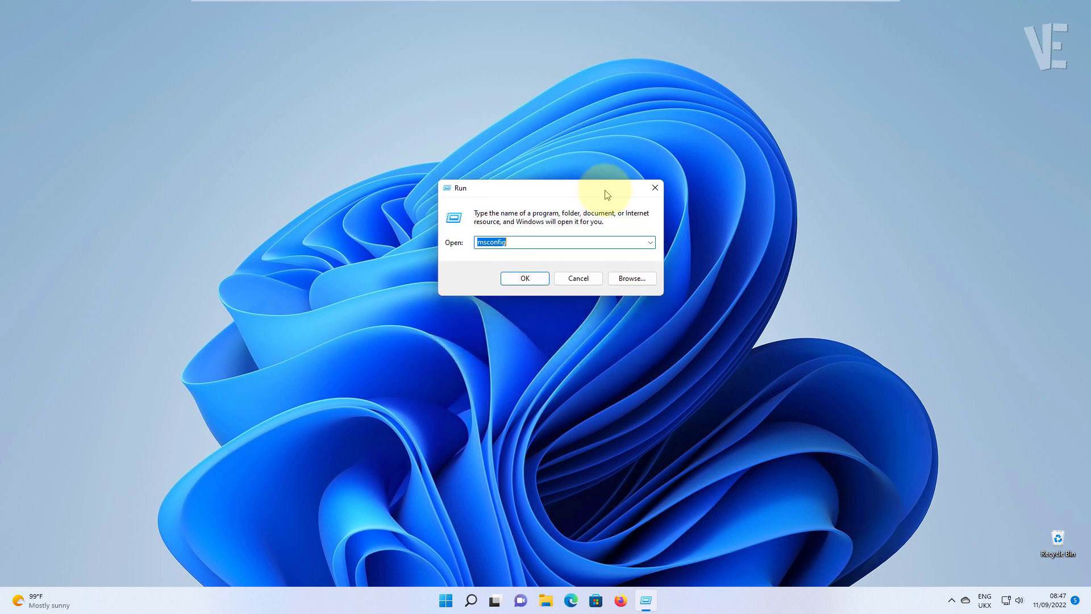
click(586, 243)
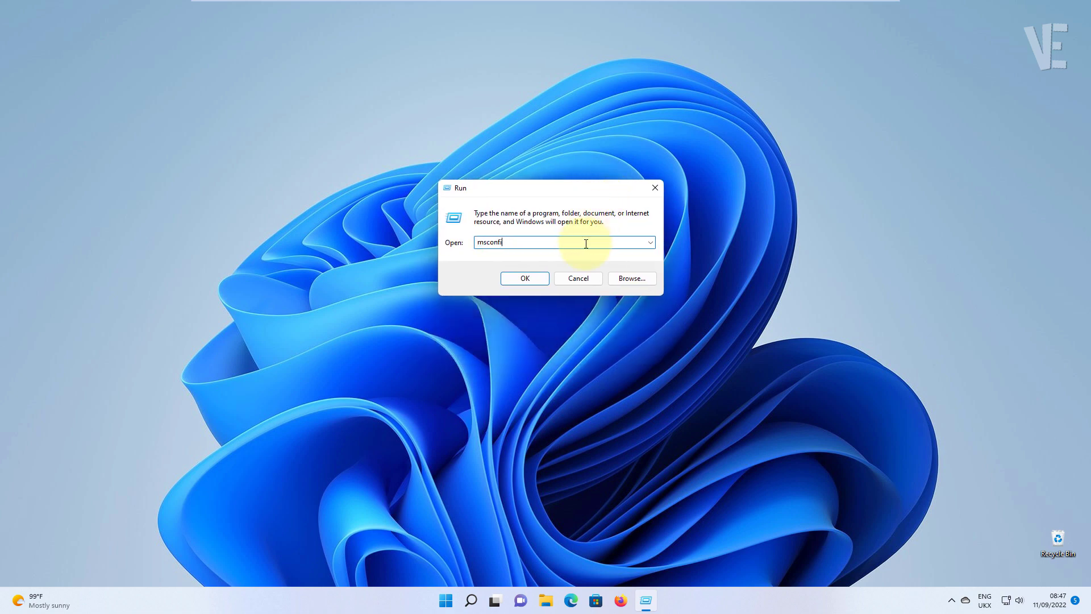
key(BackSpace)
key(BackSpace)
key(BackSpace)
key(BackSpace)
key(BackSpace)
key(BackSpace)
key(BackSpace)
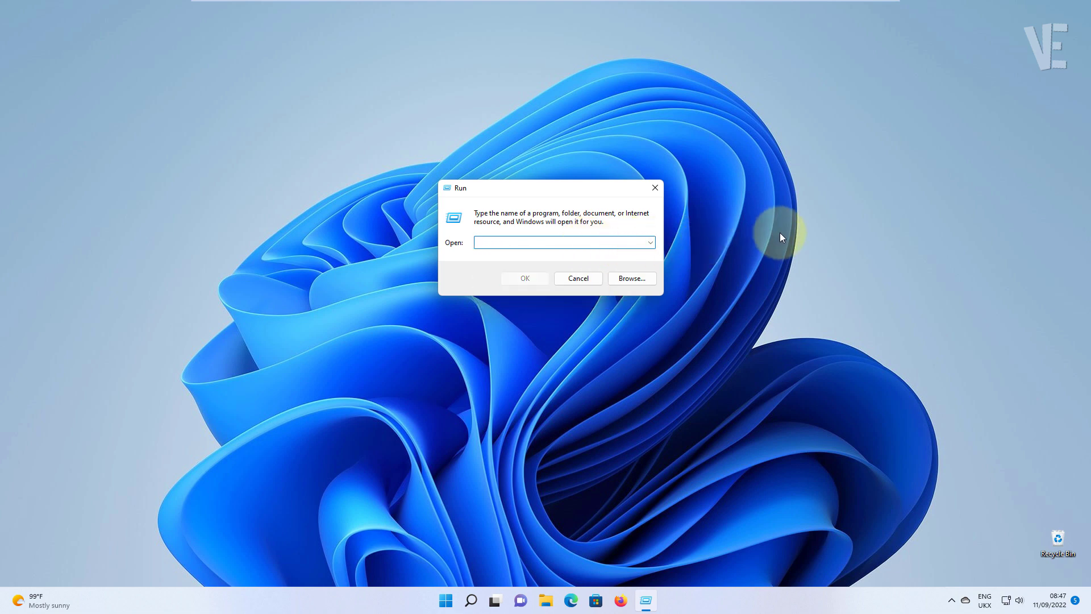
click(782, 231)
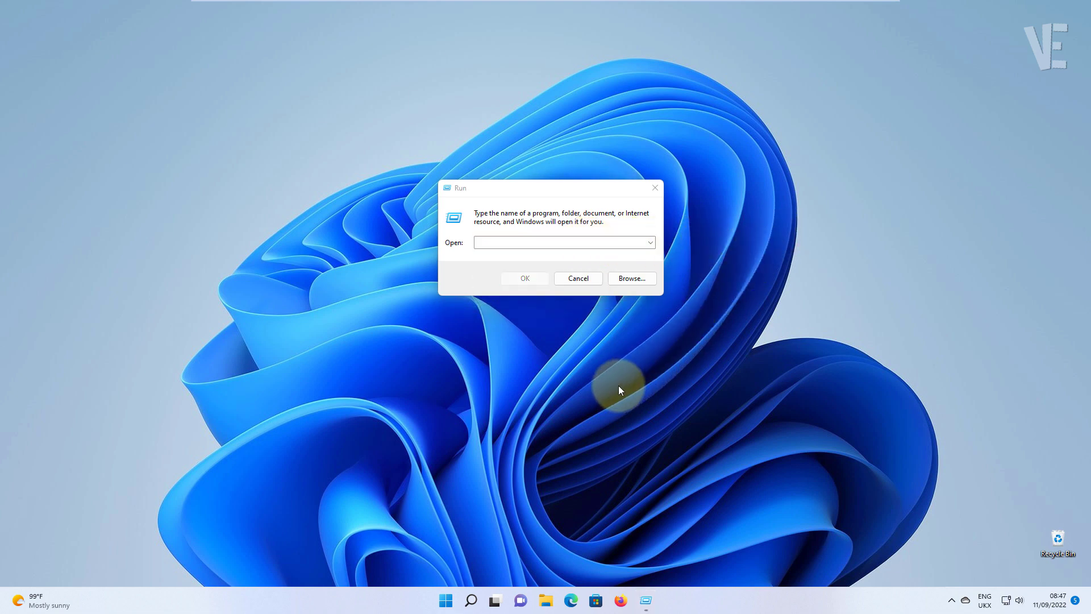
- Open the Keyboard page of the Accessibility settings
click(447, 601)
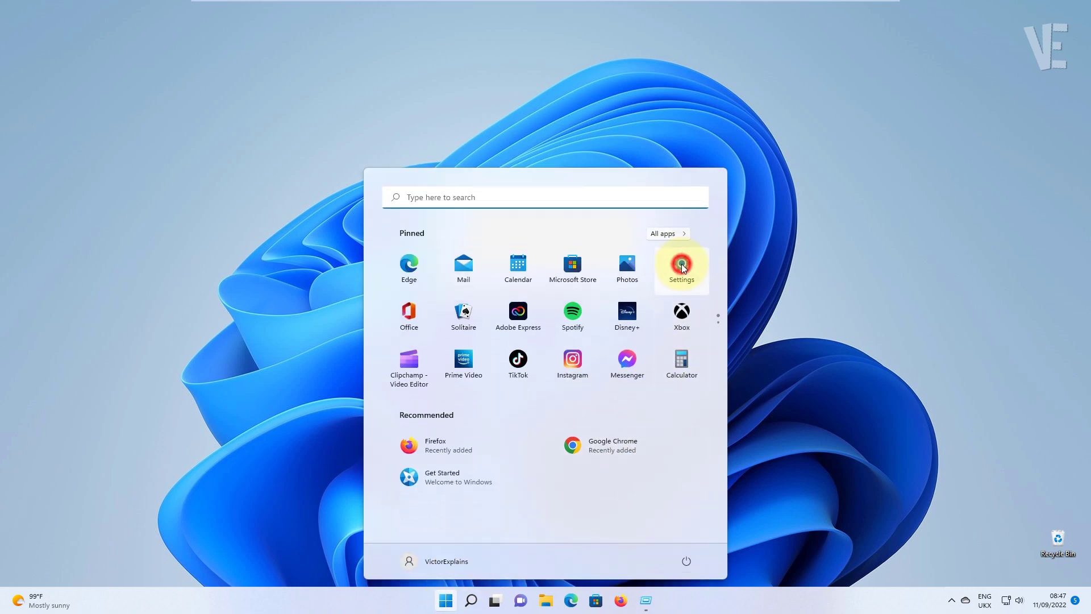
click(682, 264)
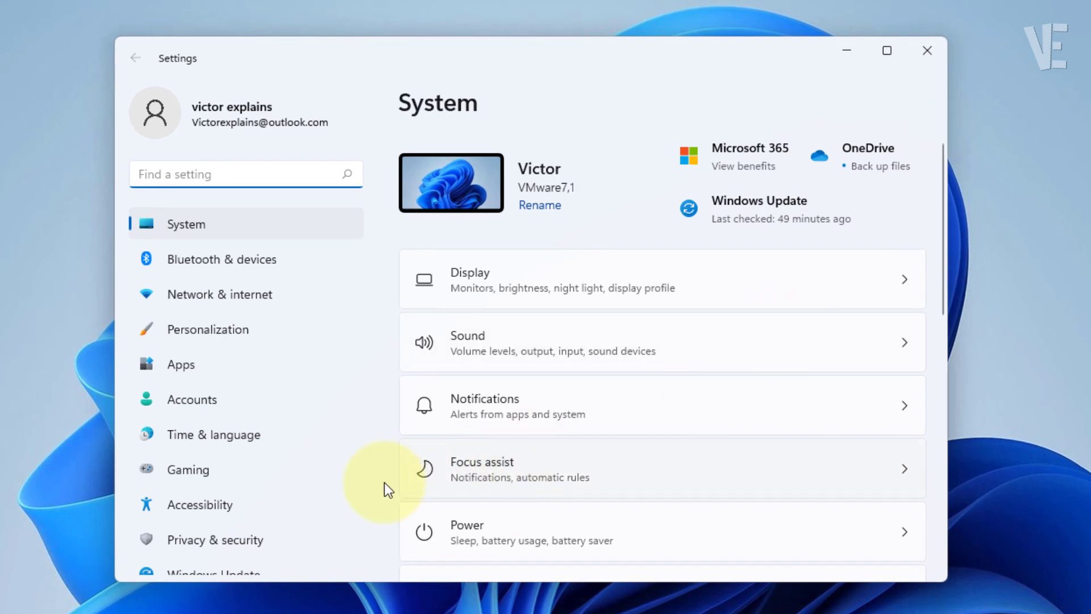
click(206, 505)
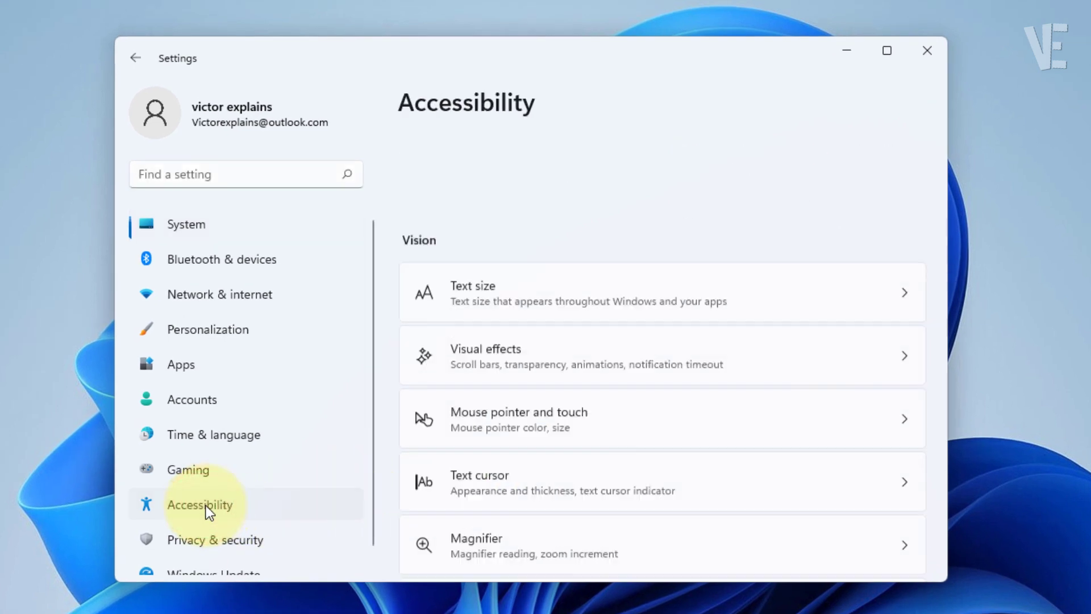
scroll(622, 430, down, 3)
scroll(621, 425, down, 6)
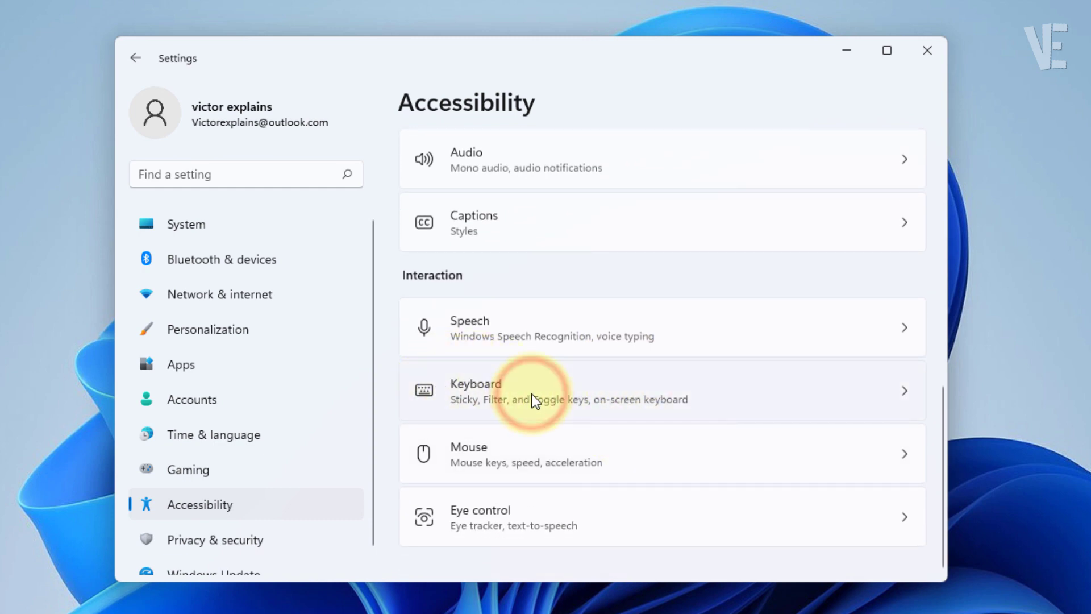
click(531, 393)
- Turn on the on-screen keyboard and close Settings
scroll(536, 393, down, 3)
scroll(535, 394, down, 2)
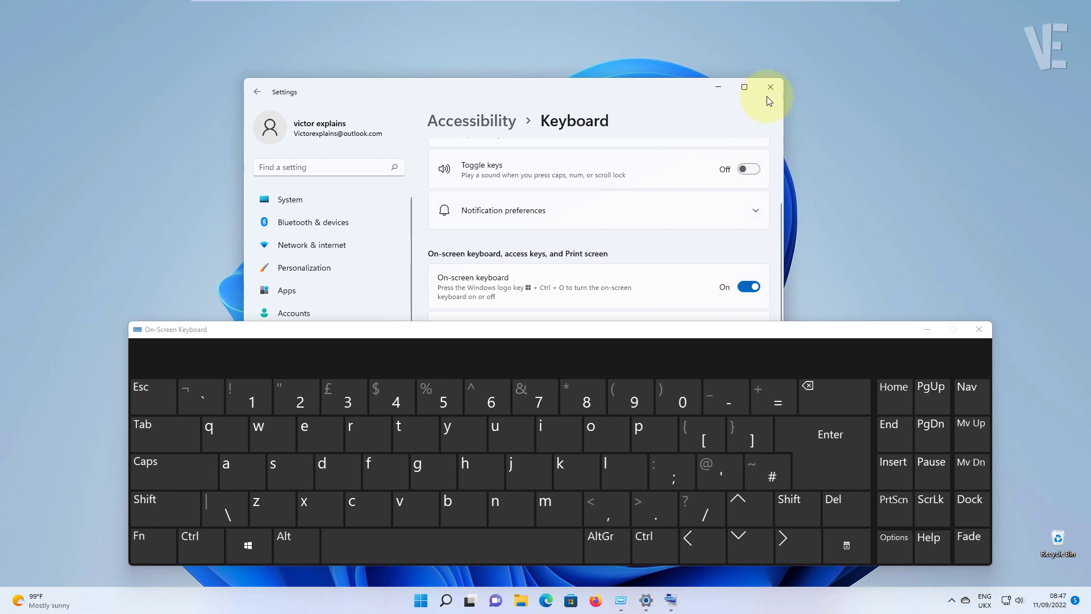
click(771, 88)
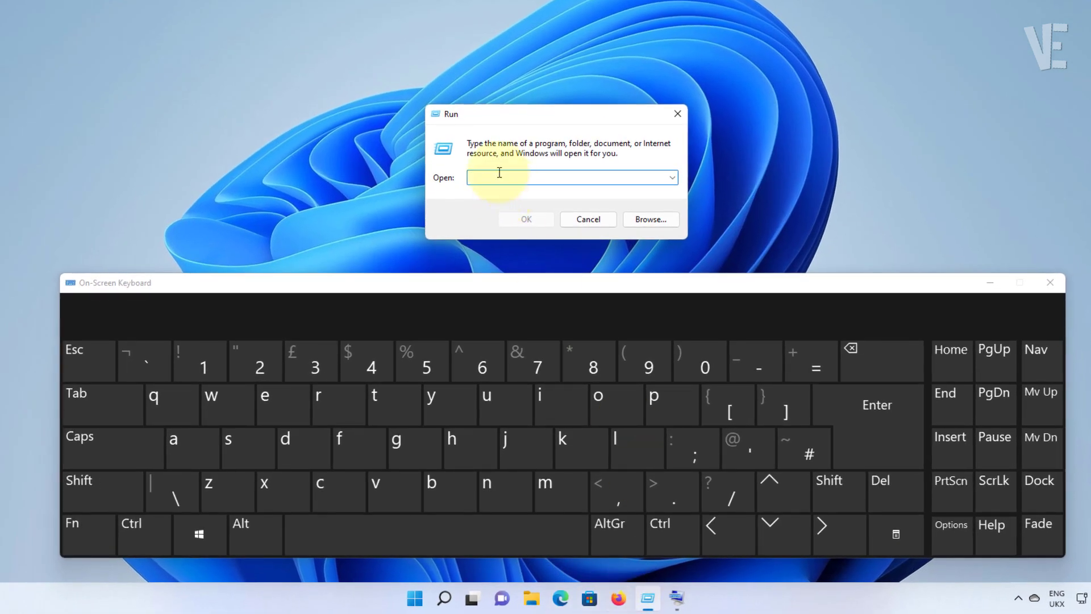
- Enter c:\windows\system32\ctfmon.exe in the Run dialog using the on-screen keyboard
click(502, 241)
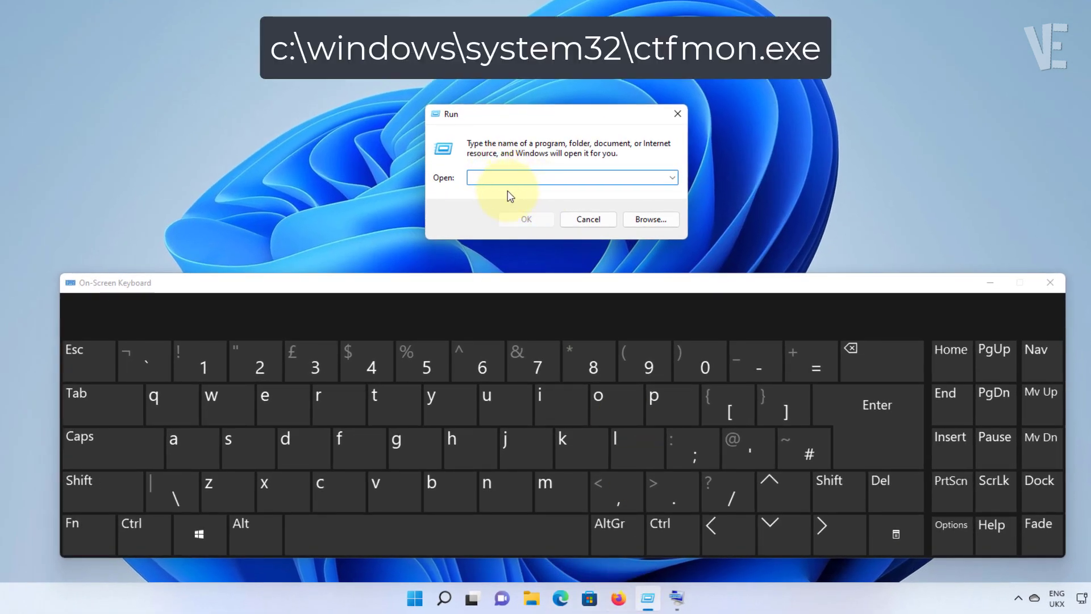
click(330, 488)
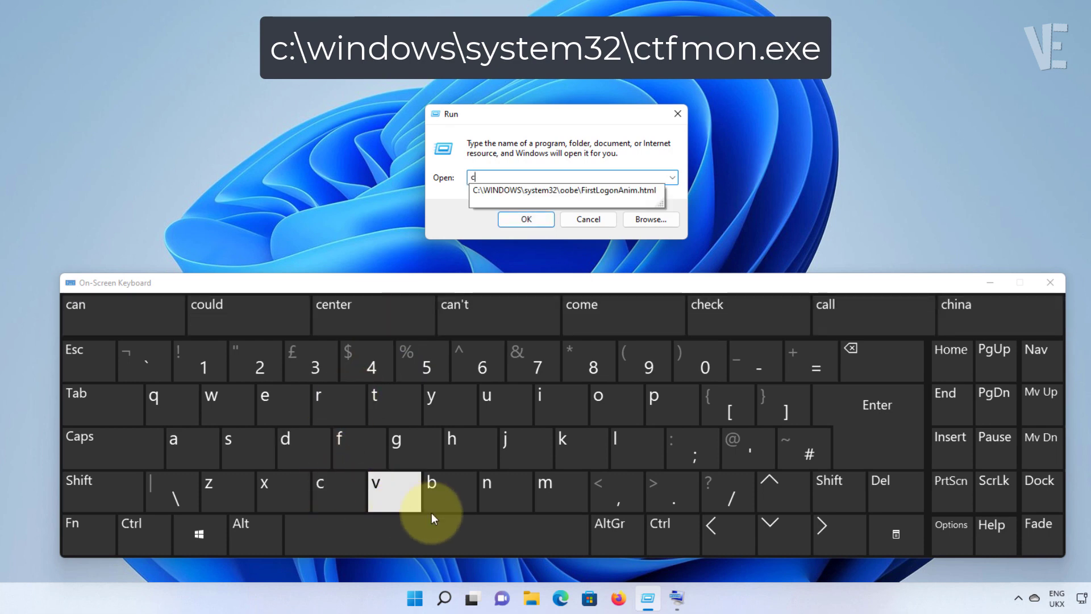
click(818, 489)
click(695, 445)
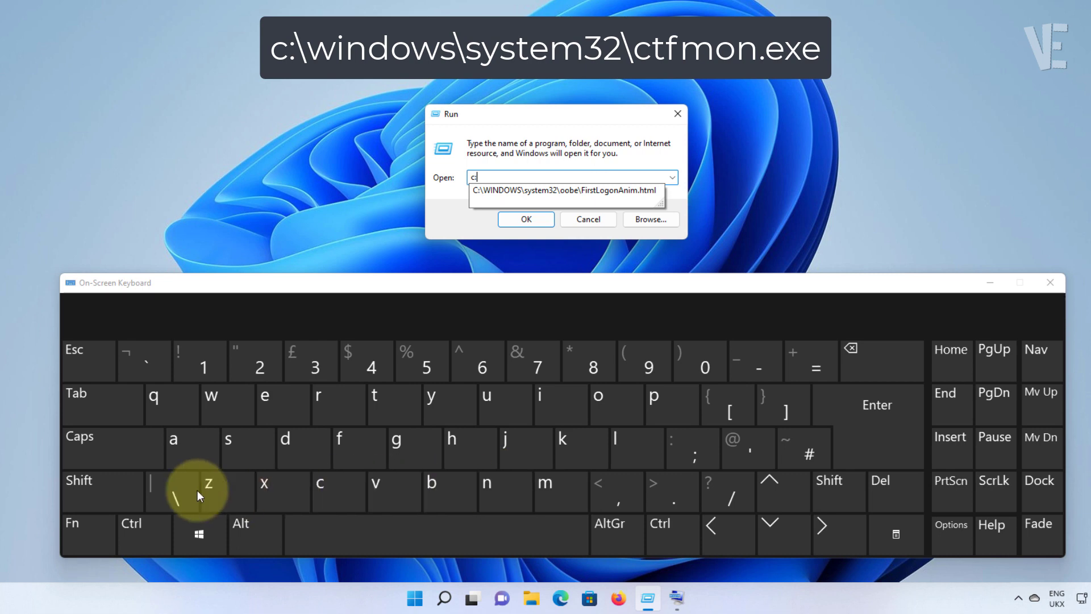
click(173, 490)
click(237, 416)
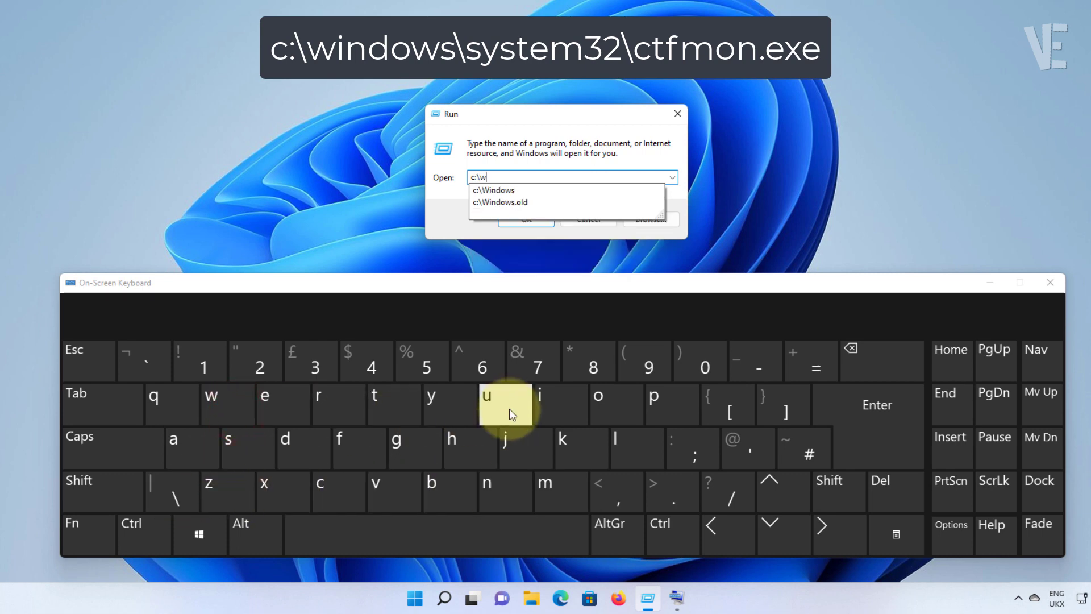
click(513, 478)
click(301, 444)
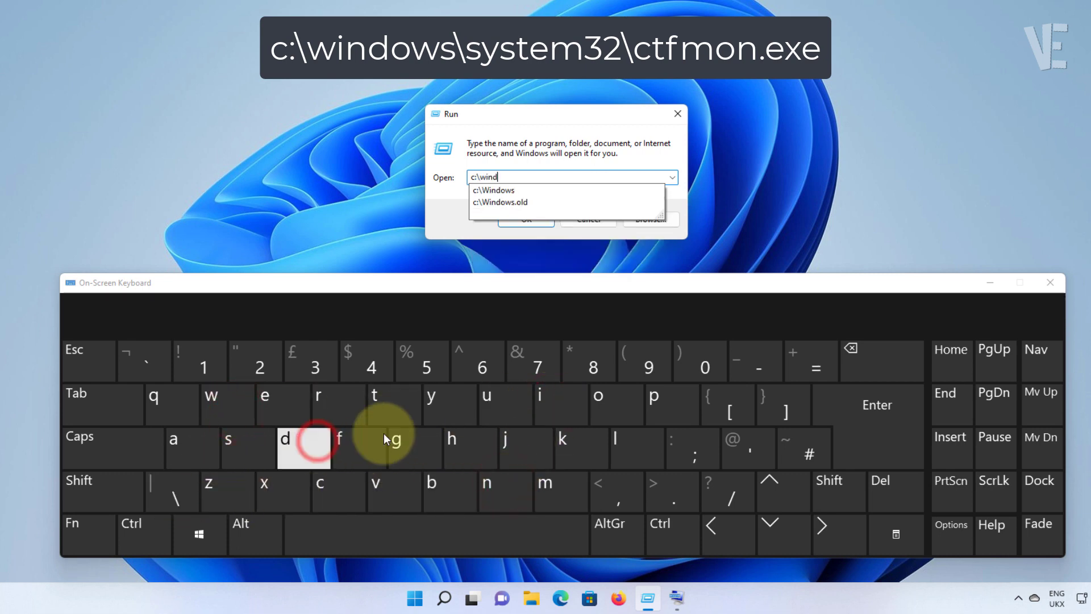
click(625, 392)
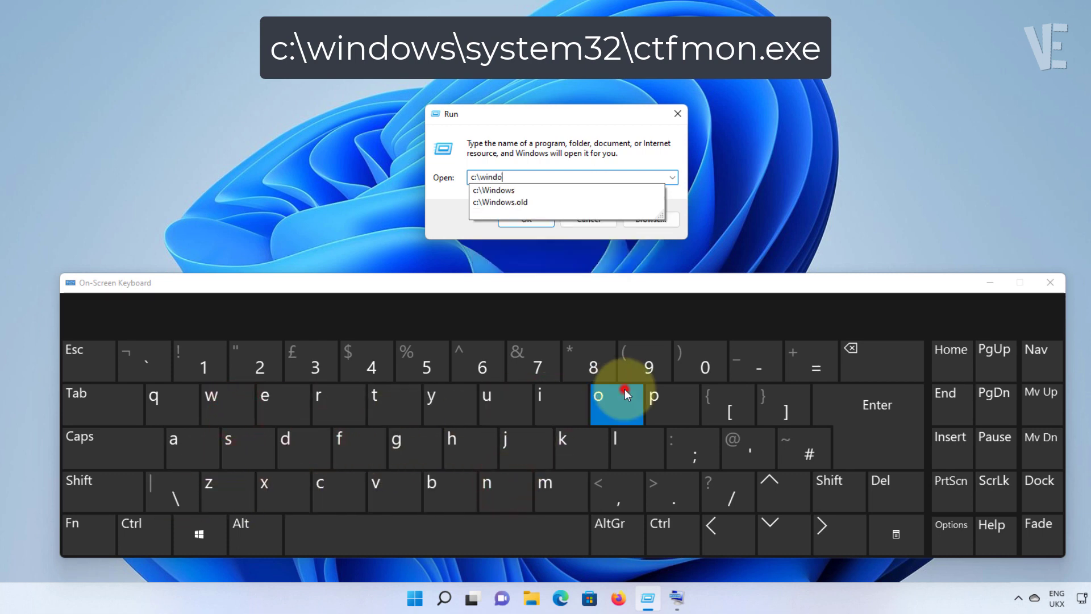
click(173, 490)
click(241, 446)
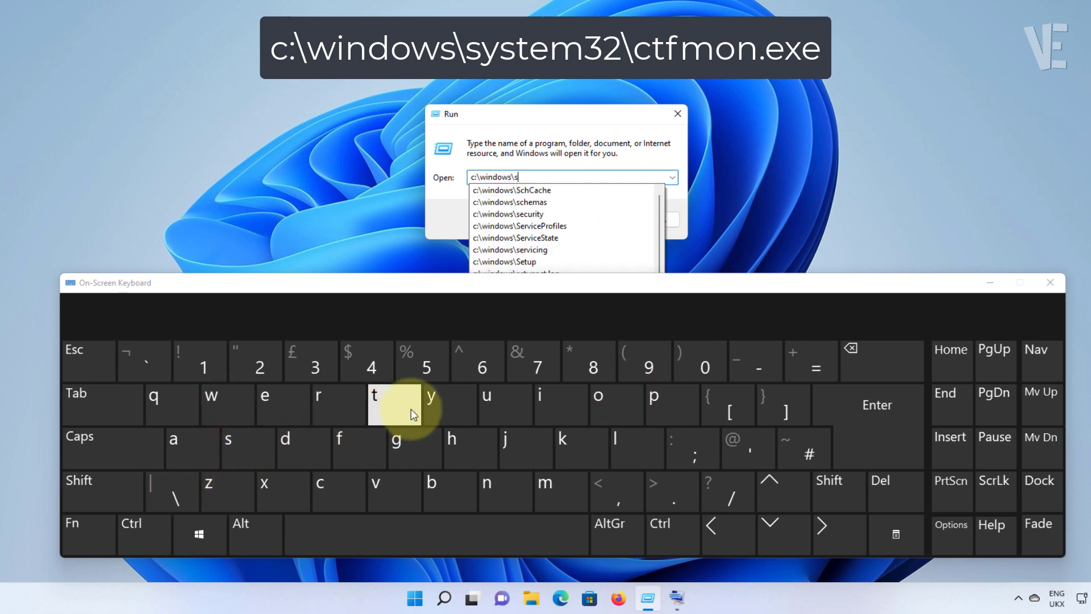
click(435, 404)
click(237, 440)
click(379, 404)
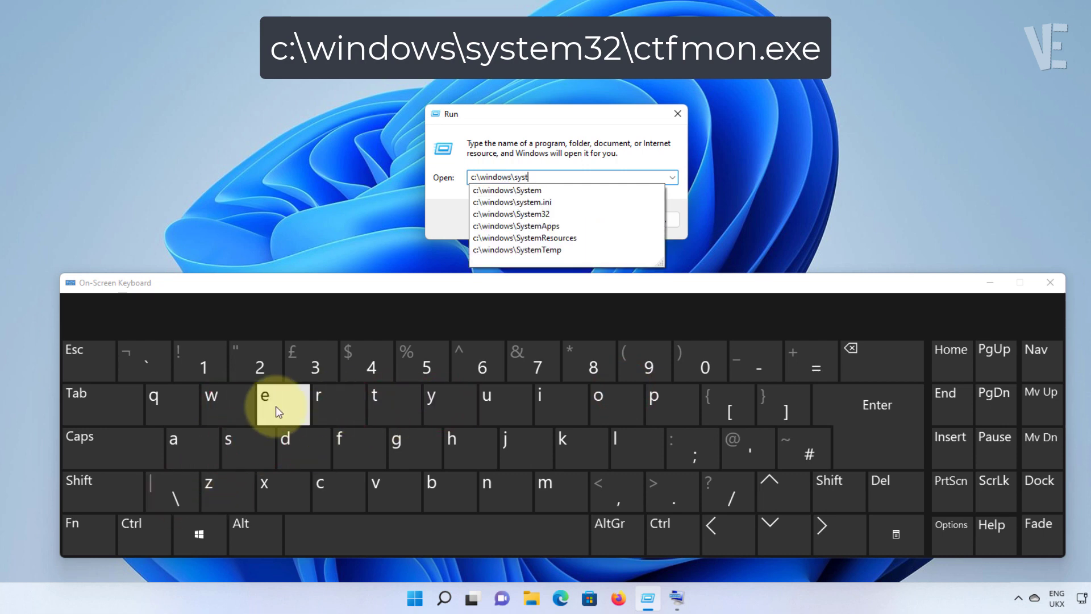
click(278, 411)
click(545, 486)
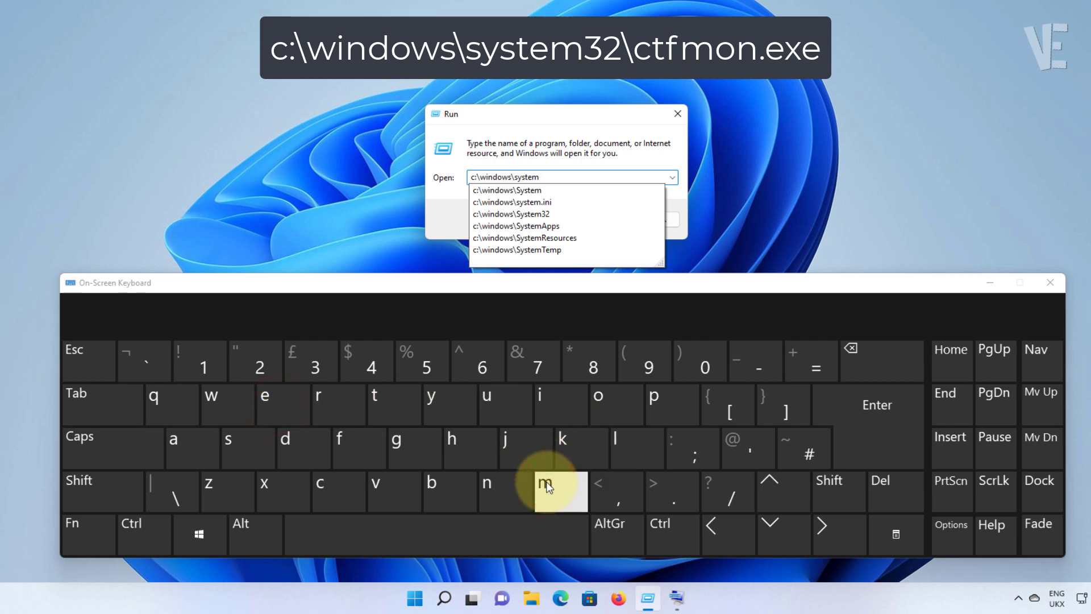
click(298, 369)
click(275, 372)
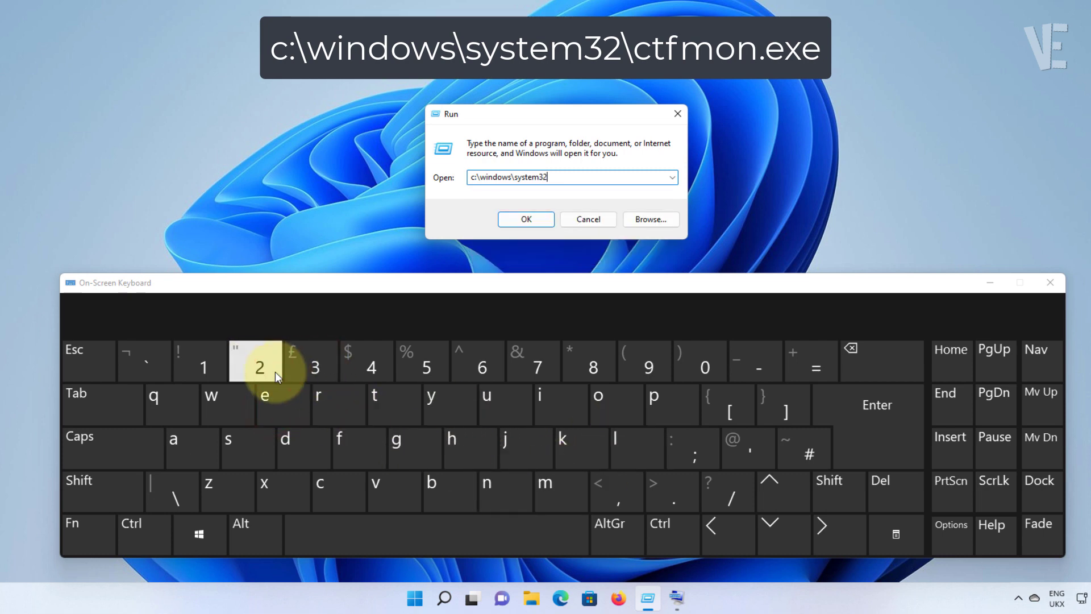
click(191, 487)
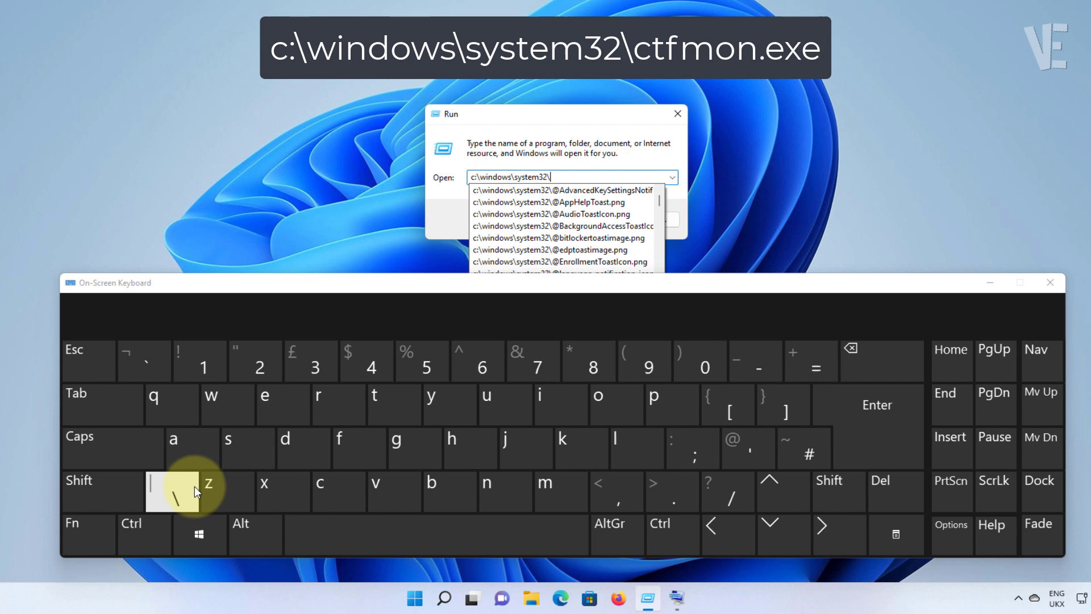
click(319, 480)
click(367, 407)
click(360, 442)
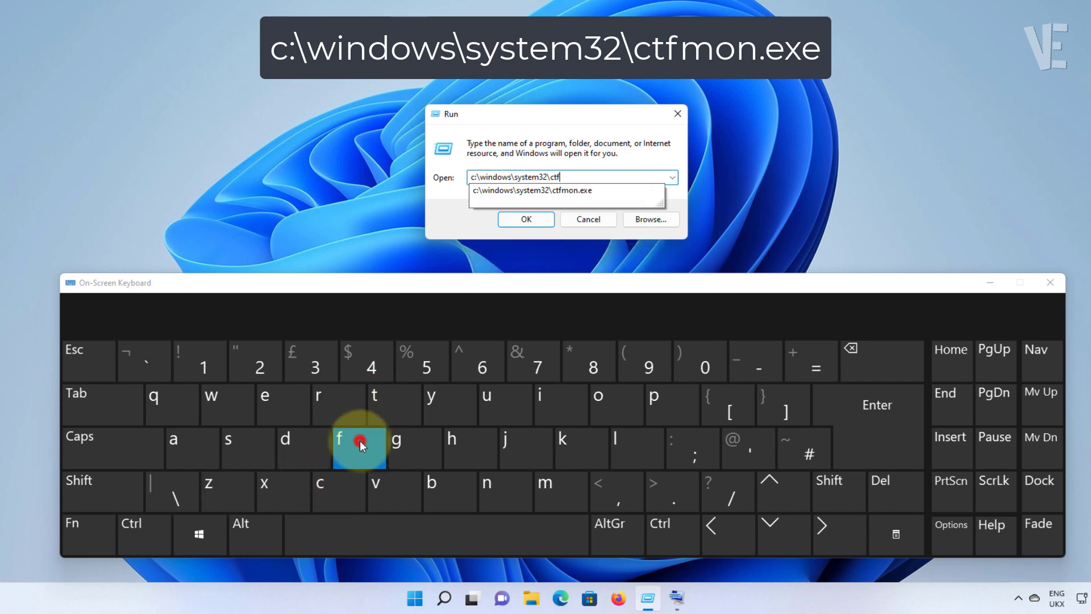
click(564, 485)
click(606, 404)
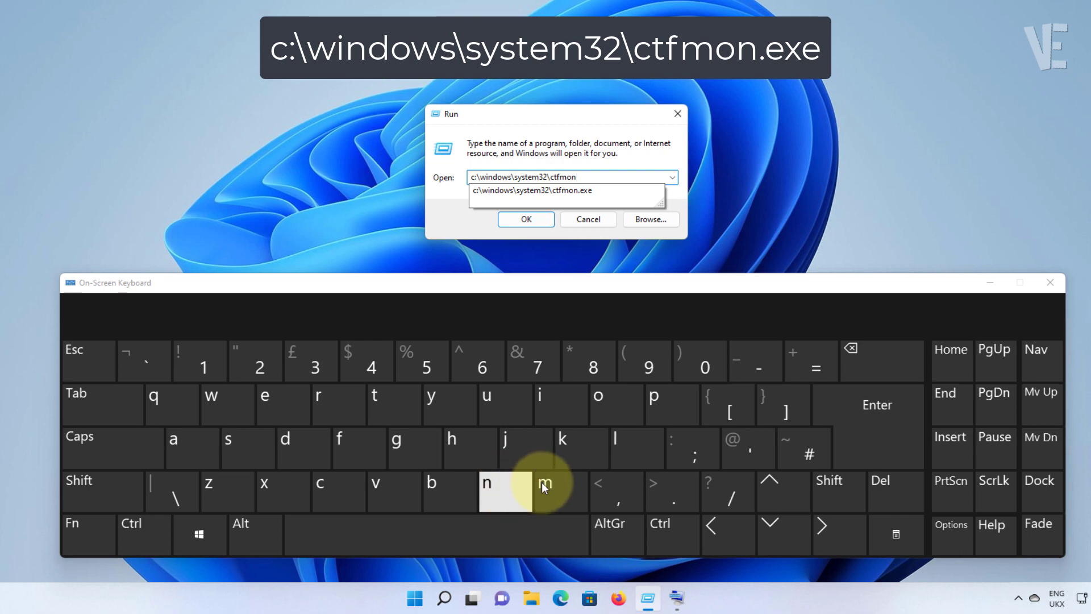
click(669, 488)
click(298, 402)
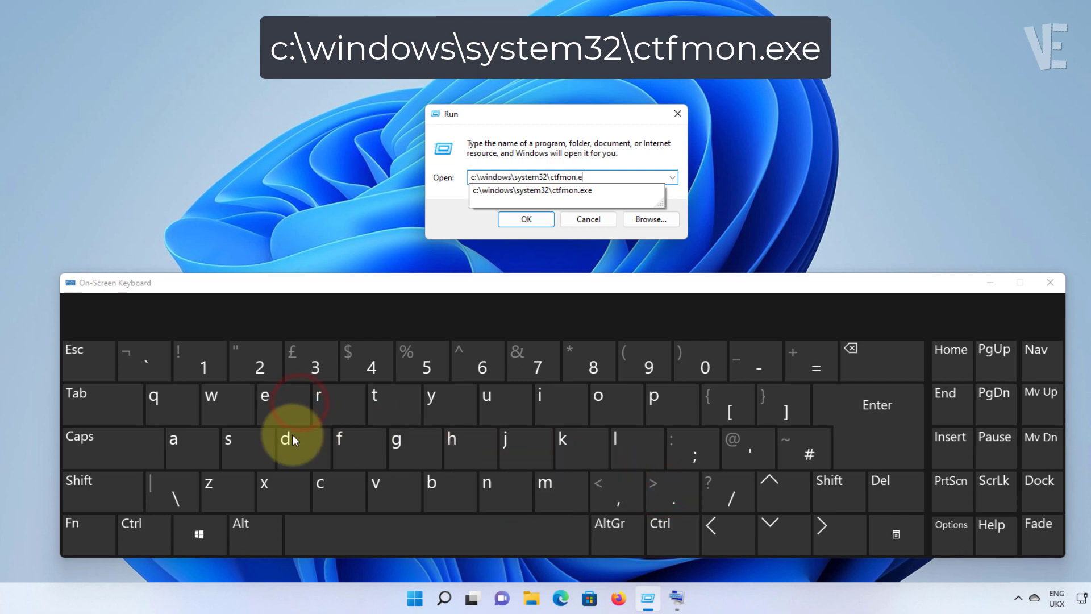
click(283, 475)
click(288, 409)
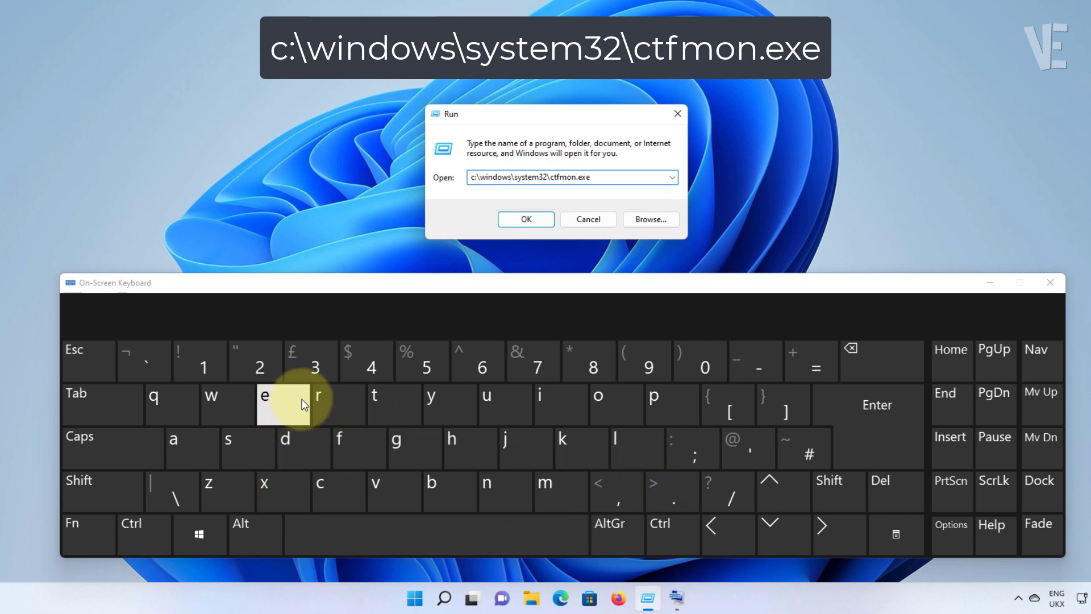
- Run the entered ctfmon.exe command and close the on-screen keyboard
click(523, 224)
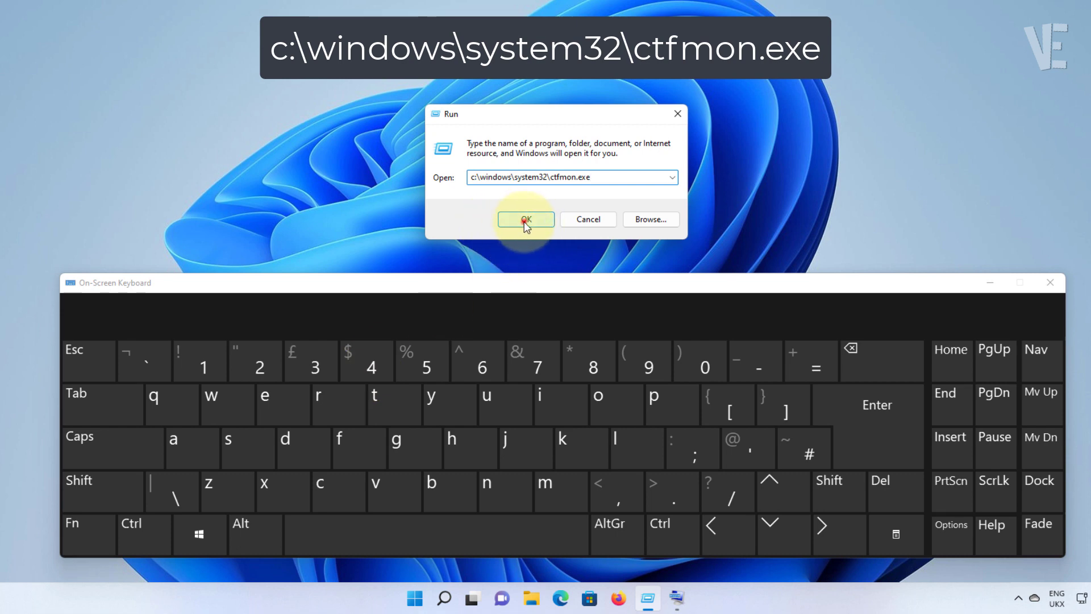
click(524, 221)
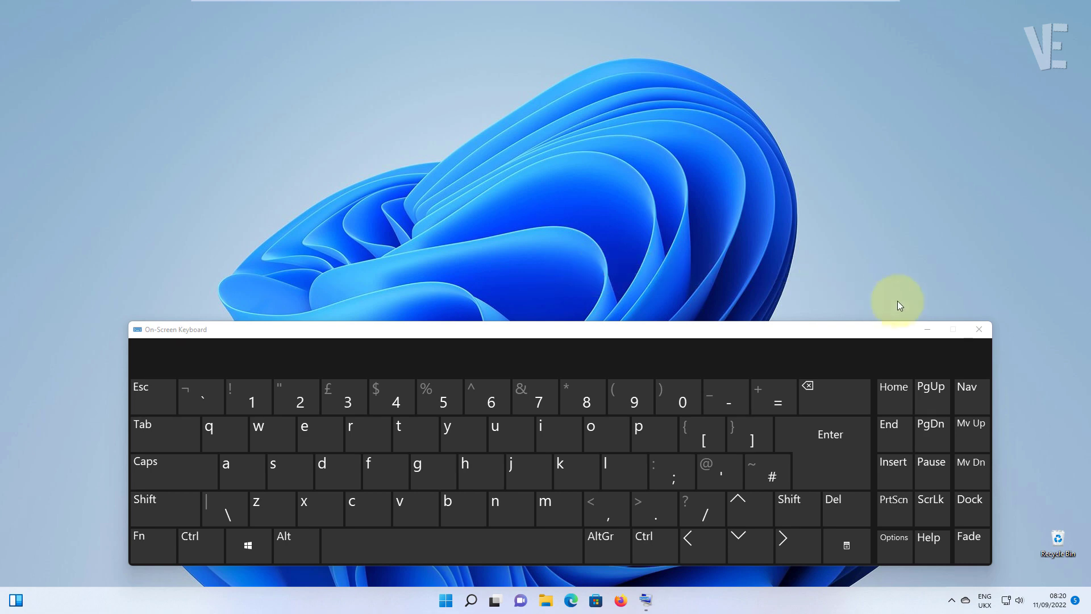
click(978, 329)
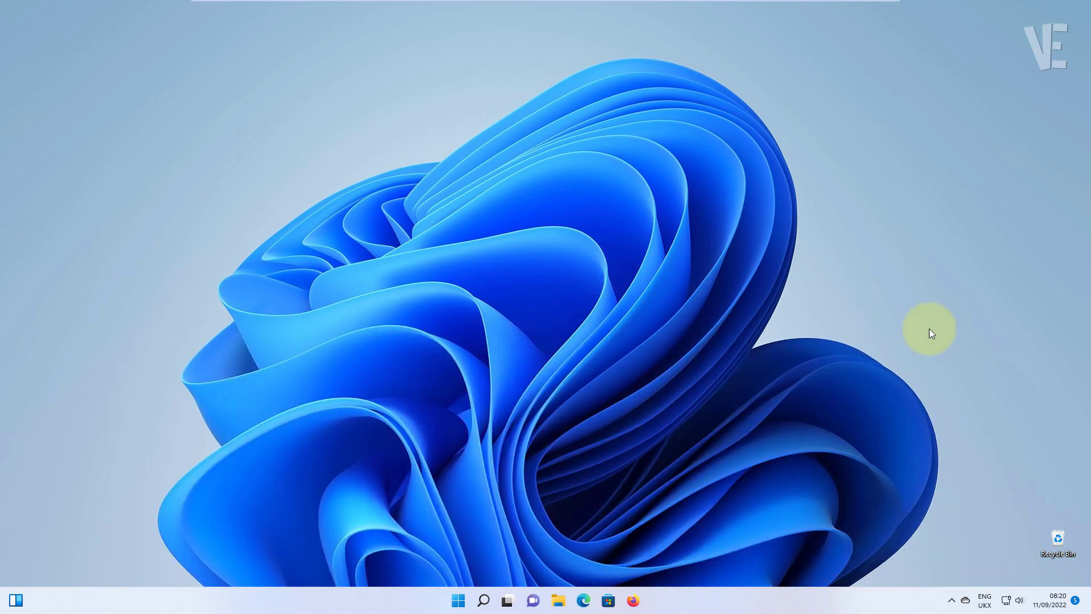